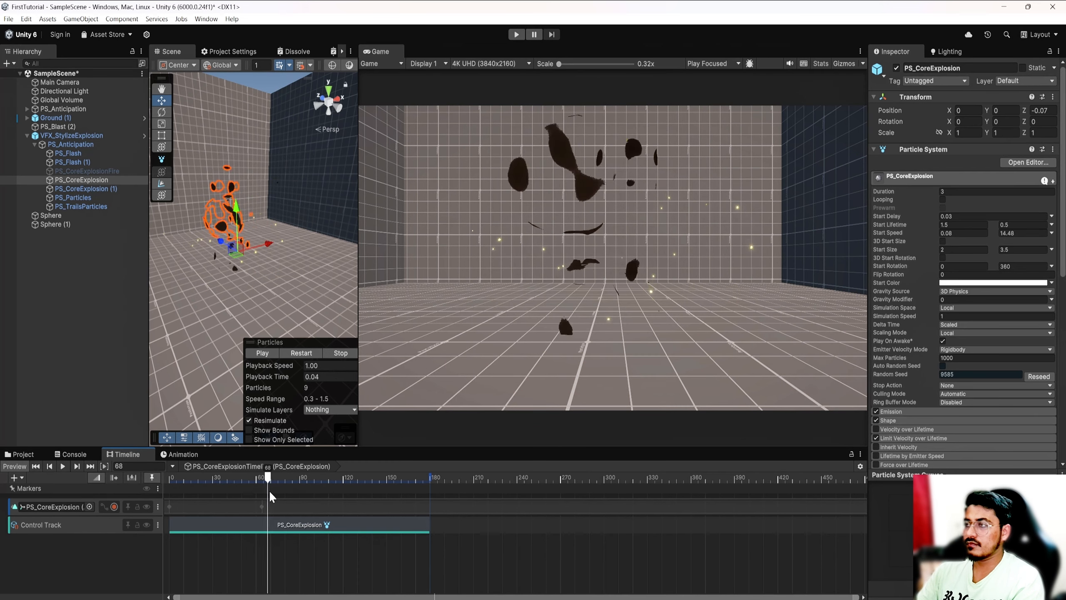
- Limit the particle preview to the selected PS_Anticipation system and set its playback time to 0.03
{"action": "left_click", "coordinate": [66, 146]}
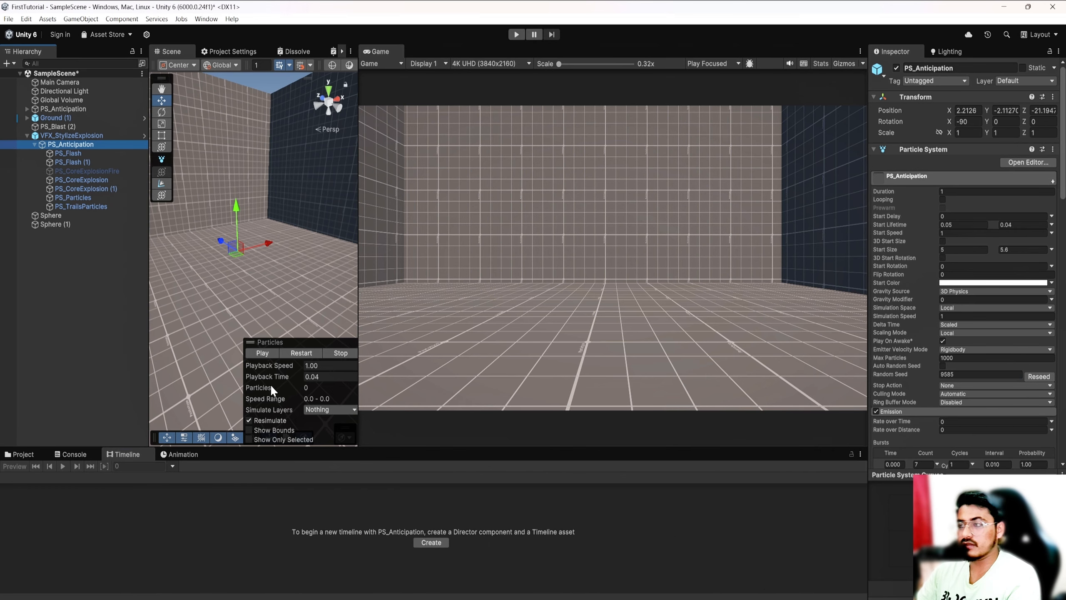
{"action": "left_click", "coordinate": [275, 441]}
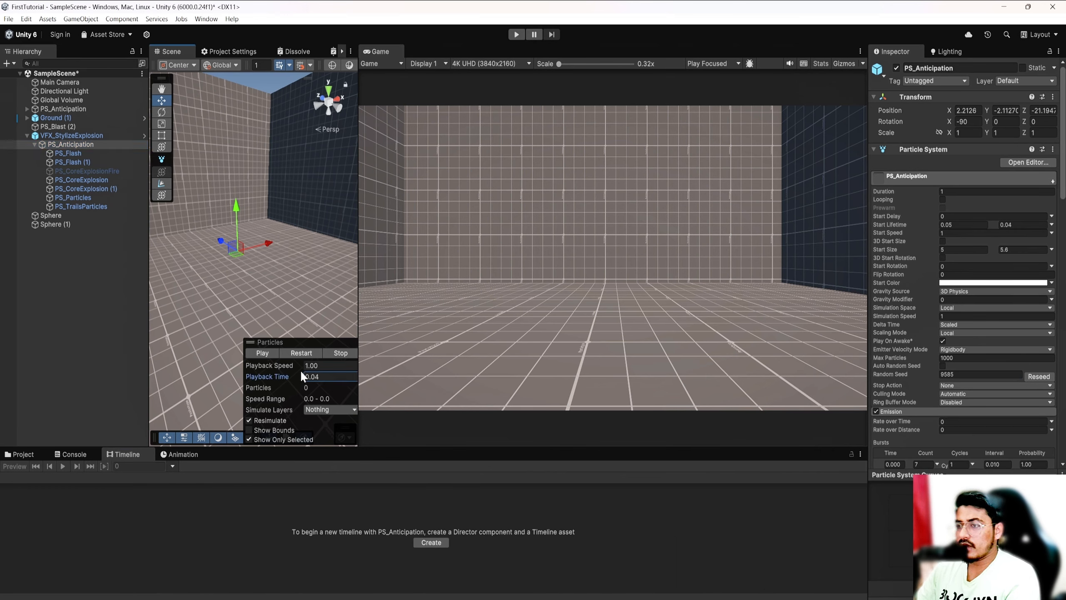
{"action": "left_click", "coordinate": [296, 355]}
{"action": "left_click", "coordinate": [266, 351]}
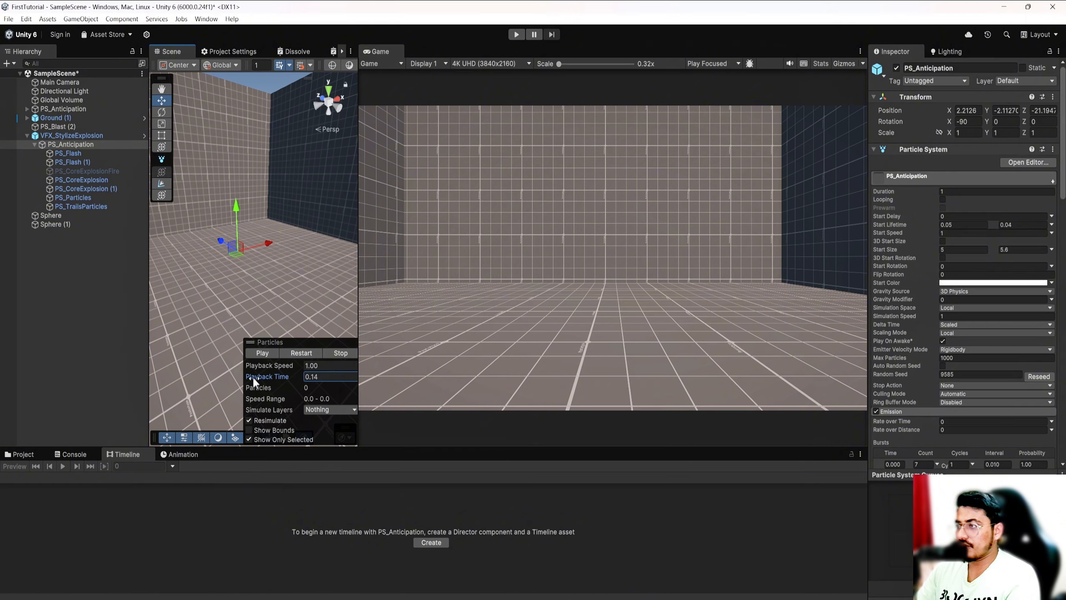
{"action": "left_click_drag", "start_coordinate": [290, 374], "coordinate": [254, 380]}
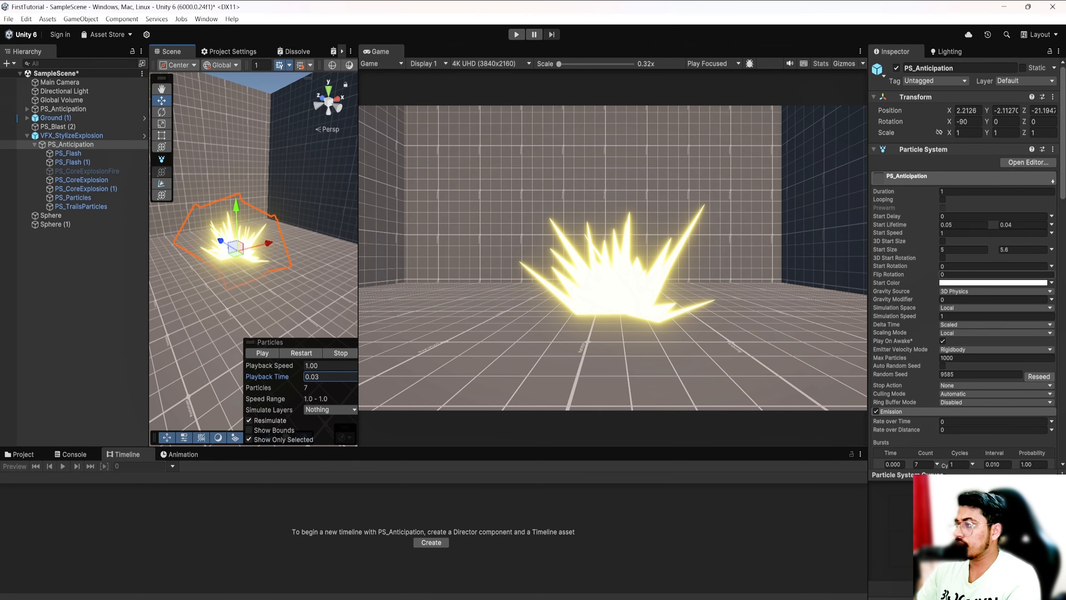
- Review PS_Anticipation's Size over Lifetime curve, Texture Sheet Animation settings and Dissolve material inputs
{"action": "scroll", "coordinate": [946, 323], "scroll_direction": "down", "scroll_amount": 10}
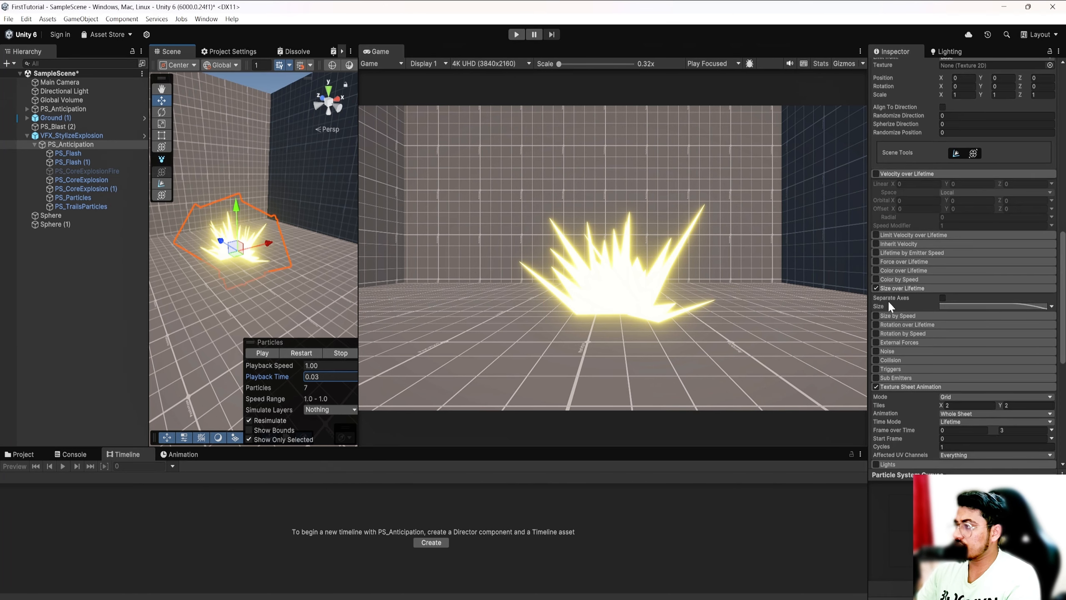
{"action": "left_click", "coordinate": [971, 307]}
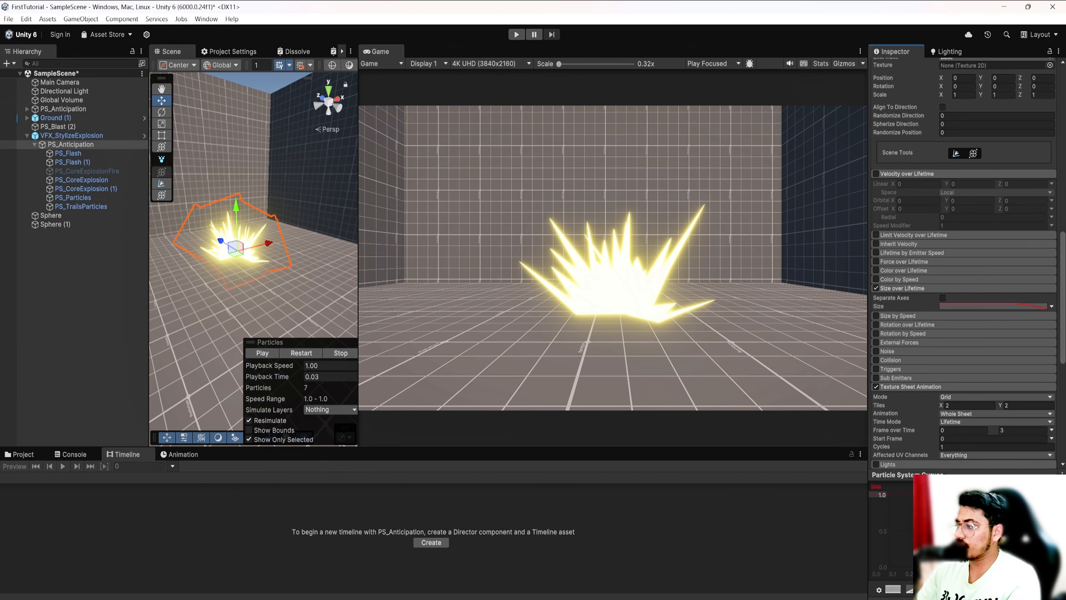
{"action": "scroll", "coordinate": [944, 377], "scroll_direction": "up", "scroll_amount": 10}
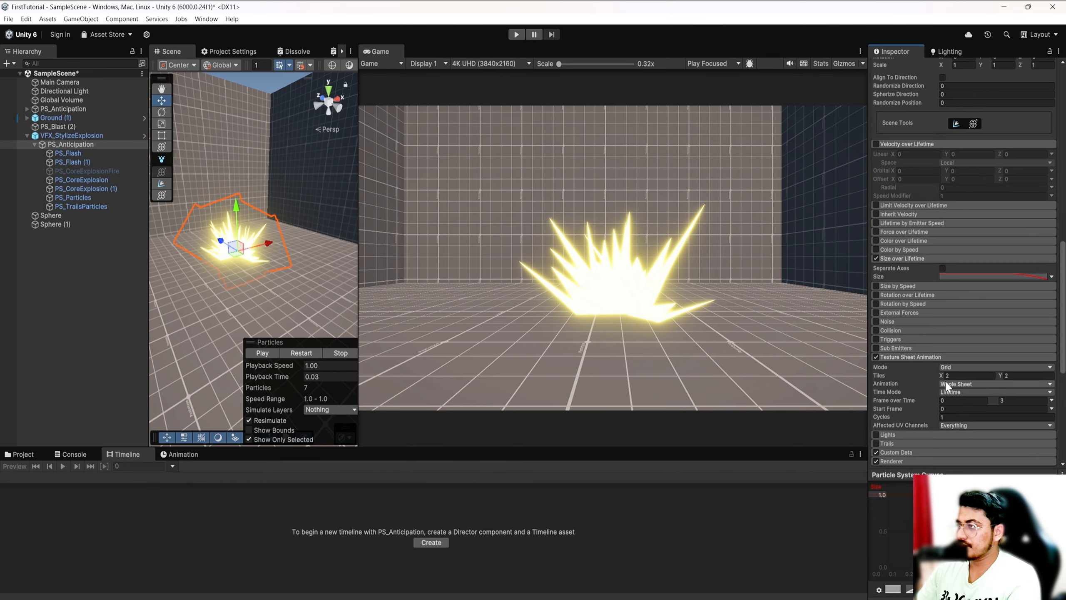
{"action": "scroll", "coordinate": [947, 386], "scroll_direction": "down", "scroll_amount": 15}
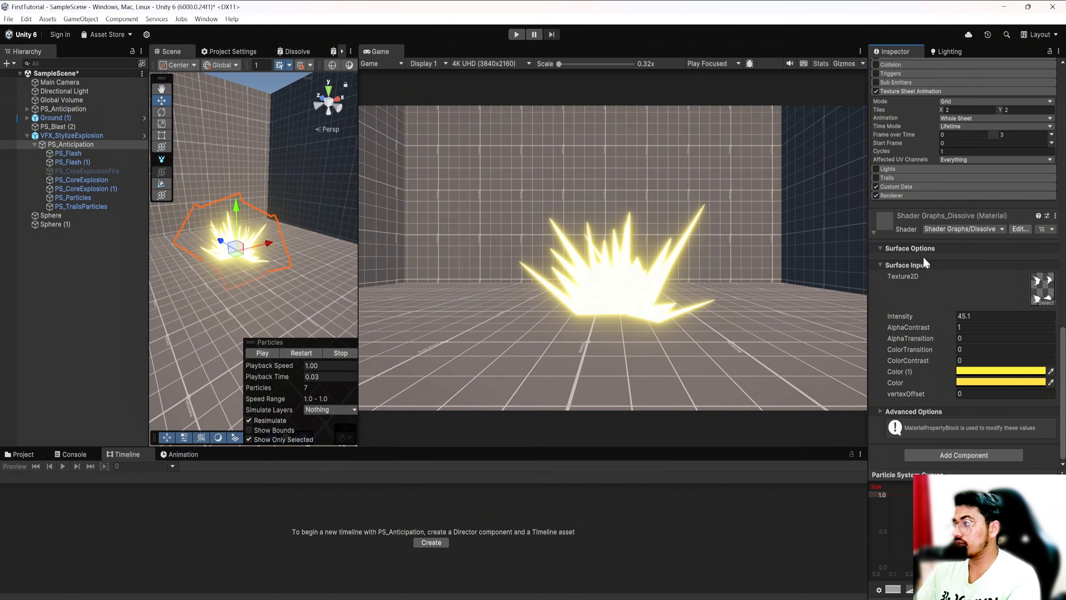
{"action": "scroll", "coordinate": [923, 256], "scroll_direction": "down", "scroll_amount": 2}
- Locate the material's spikes_2x2 texture in the project assets and enlarge its preview to inspect the spike shapes
{"action": "left_click", "coordinate": [1044, 249]}
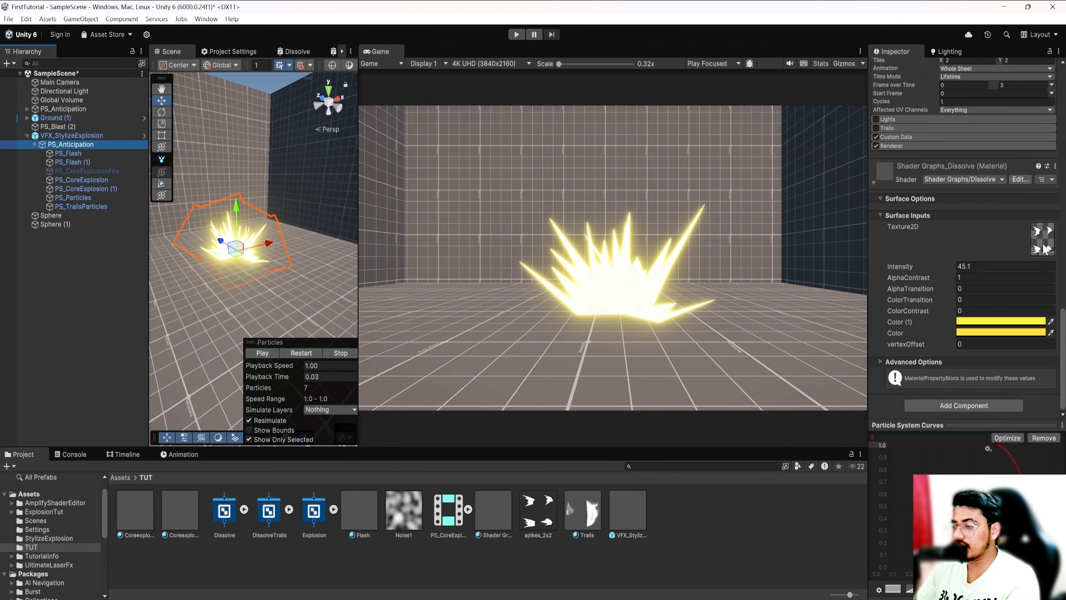
{"action": "left_click", "coordinate": [545, 515]}
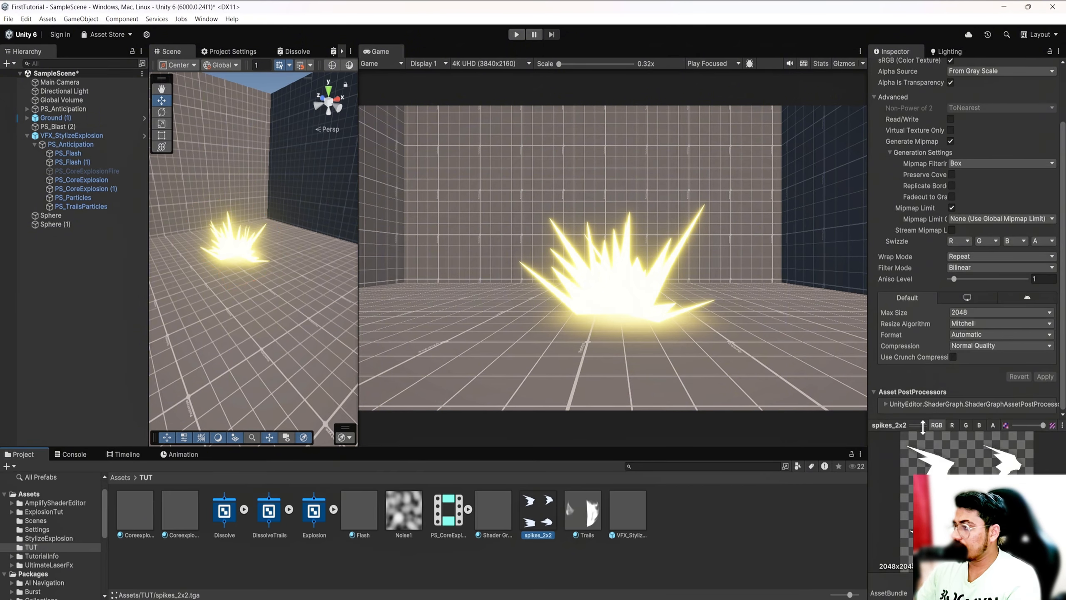
{"action": "left_click_drag", "start_coordinate": [922, 427], "coordinate": [931, 328]}
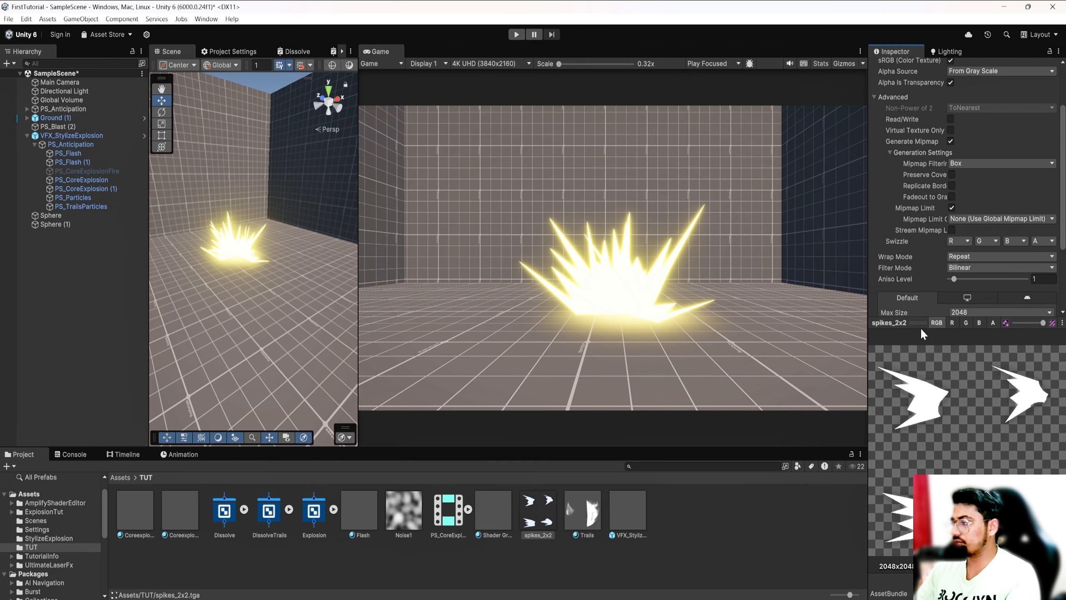
{"action": "left_click_drag", "start_coordinate": [914, 322], "coordinate": [914, 360]}
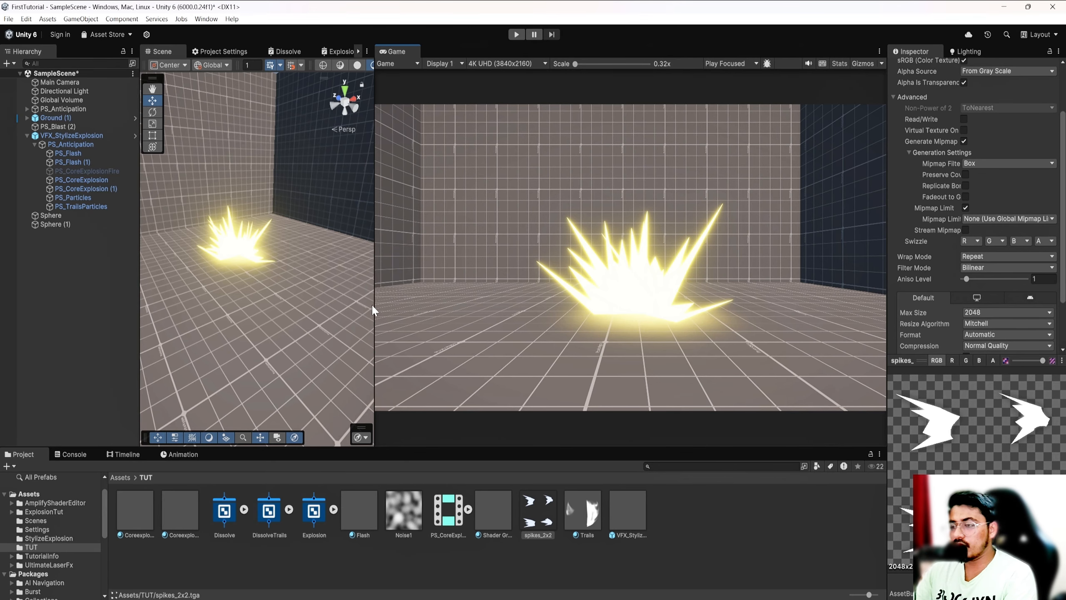
{"action": "mouse_move", "coordinate": [371, 303]}
{"action": "left_mouse_down"}
{"action": "mouse_move", "coordinate": [419, 303]}
{"action": "mouse_move", "coordinate": [353, 294]}
{"action": "left_mouse_up"}
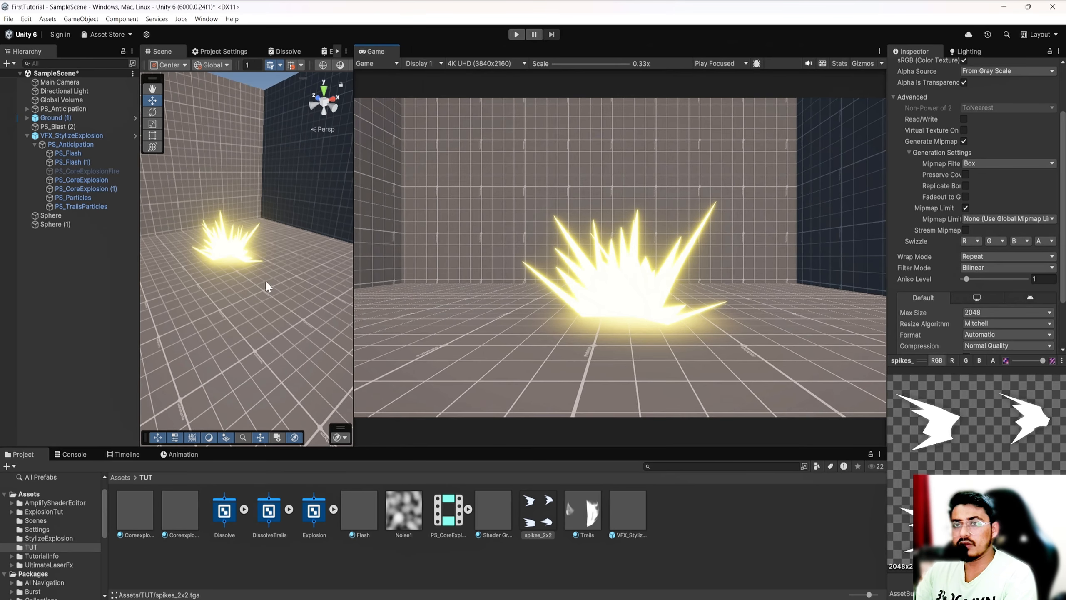
- Replay PS_Flash and PS_Flash (1) together and review their shared particle modules, including Size over Lifetime
{"action": "left_click", "coordinate": [78, 154]}
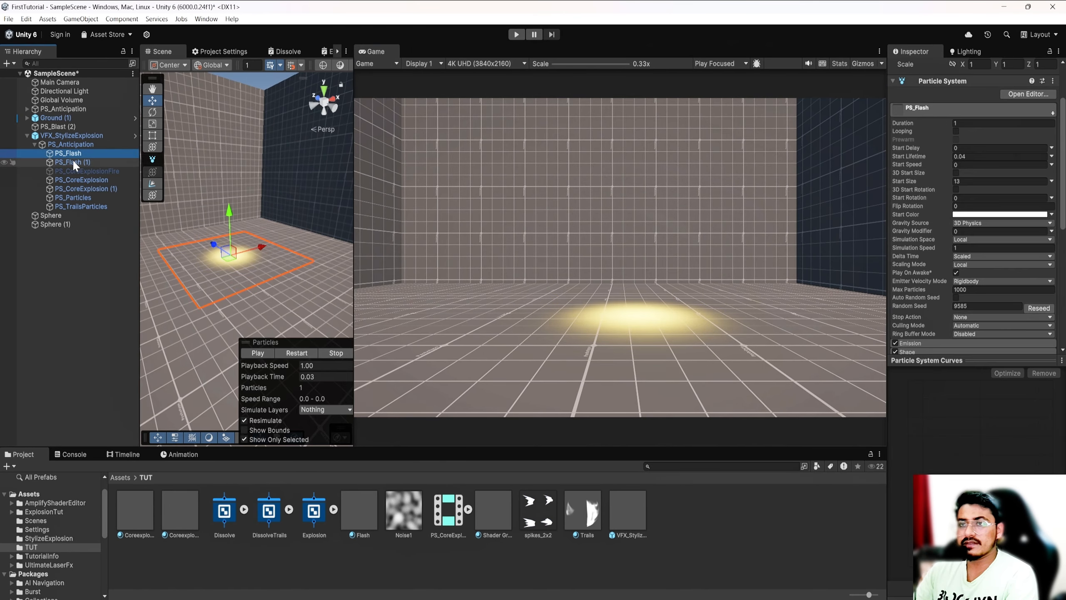
{"action": "left_click", "coordinate": [77, 161], "text": "ctrl"}
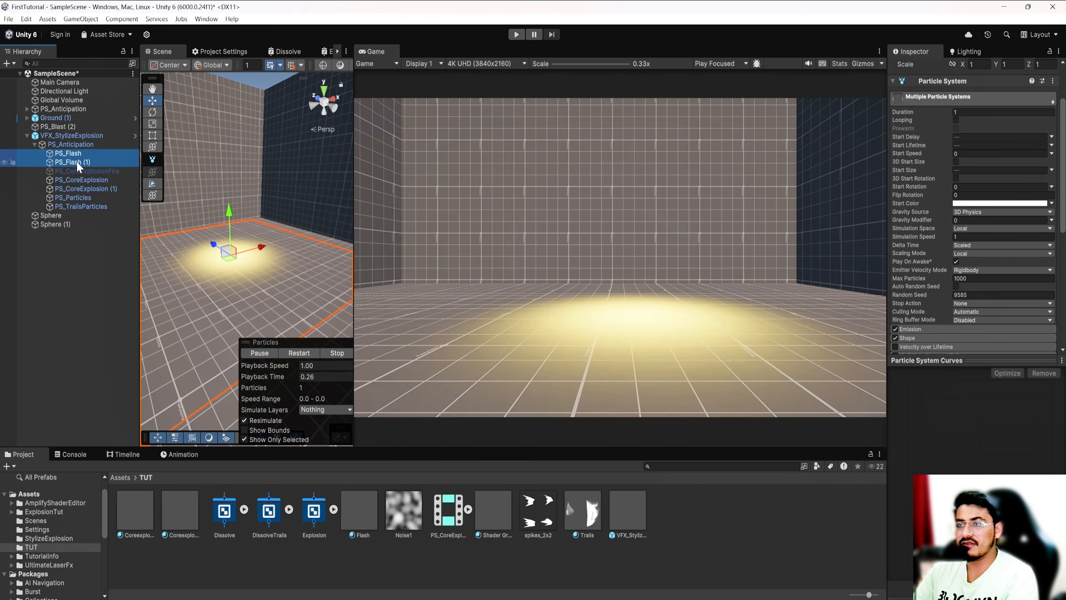
{"action": "left_click", "coordinate": [296, 353]}
{"action": "left_click", "coordinate": [296, 353]}
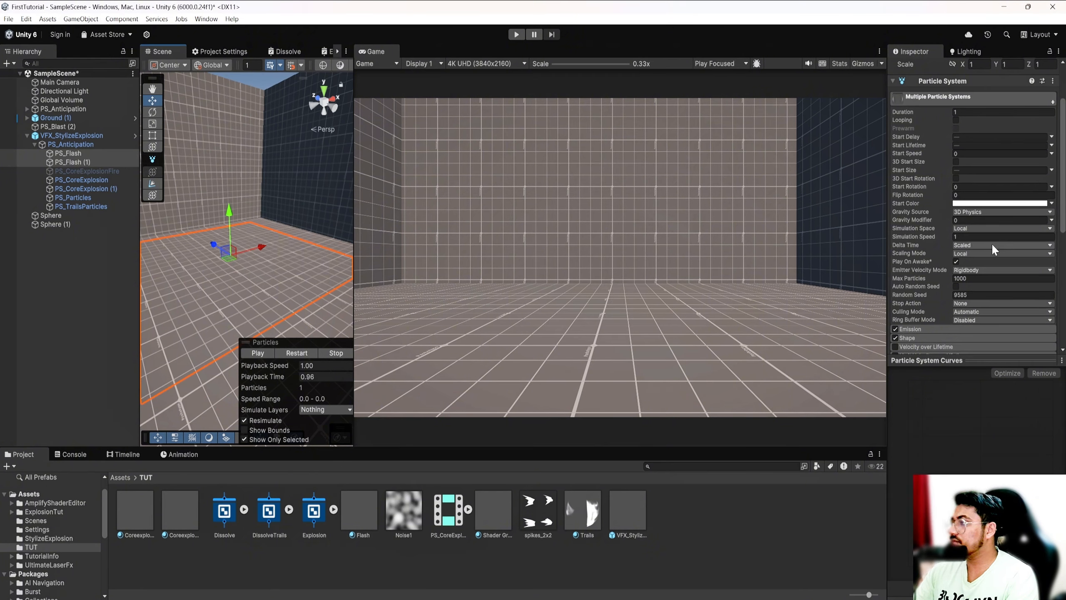
{"action": "scroll", "coordinate": [992, 249], "scroll_direction": "down", "scroll_amount": 6}
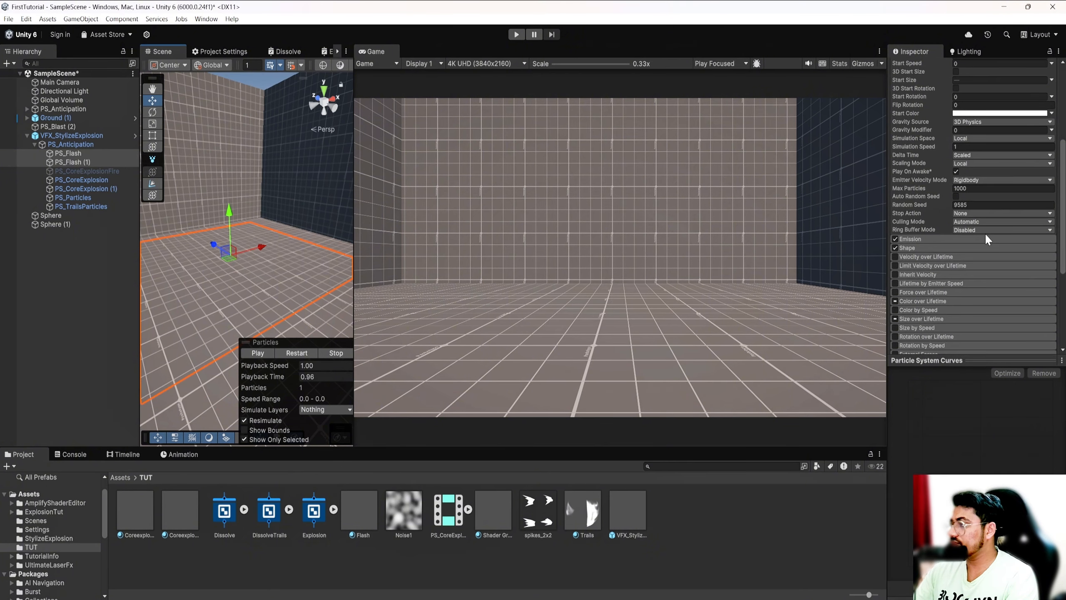
{"action": "left_click", "coordinate": [894, 316]}
{"action": "scroll", "coordinate": [965, 294], "scroll_direction": "down", "scroll_amount": 3}
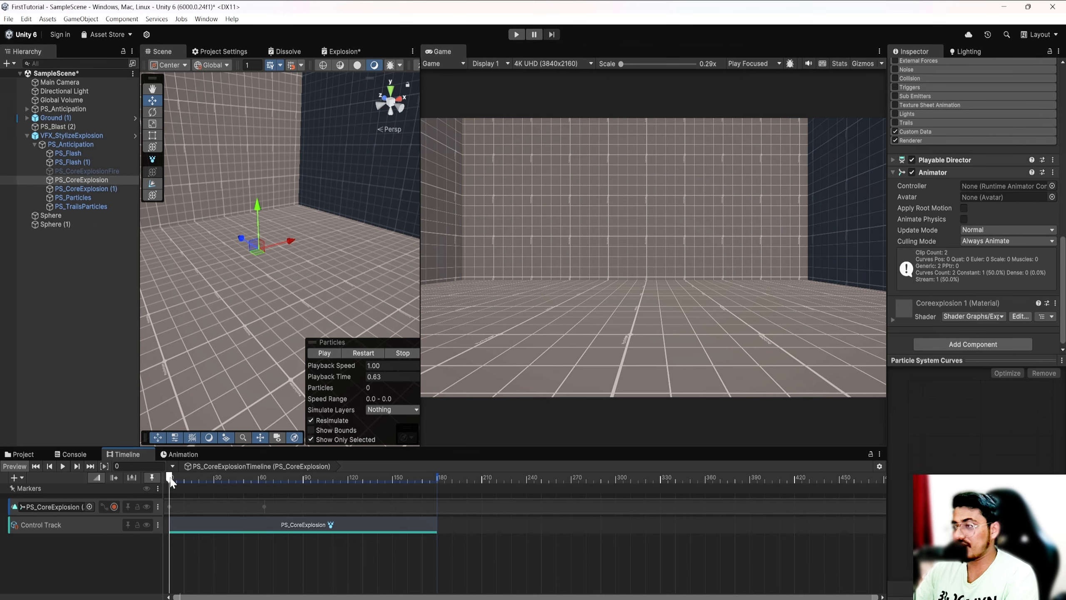
- Scrub the PS_CoreExplosion timeline from the start through frame 25 and beyond to preview the explosion
{"action": "left_click_drag", "start_coordinate": [173, 483], "coordinate": [206, 483]}
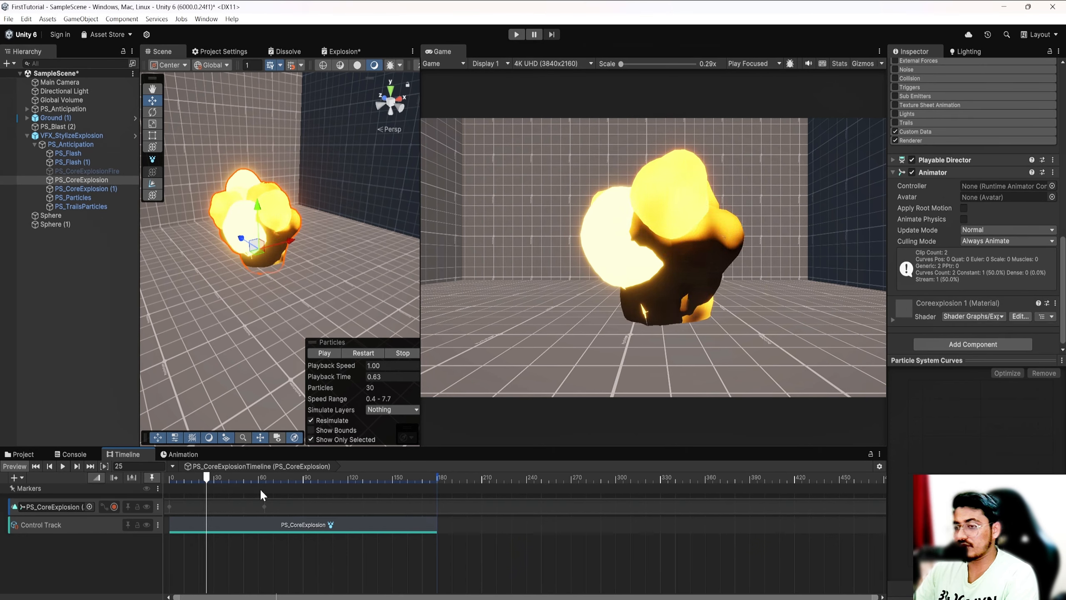
{"action": "left_click_drag", "start_coordinate": [206, 481], "coordinate": [248, 487]}
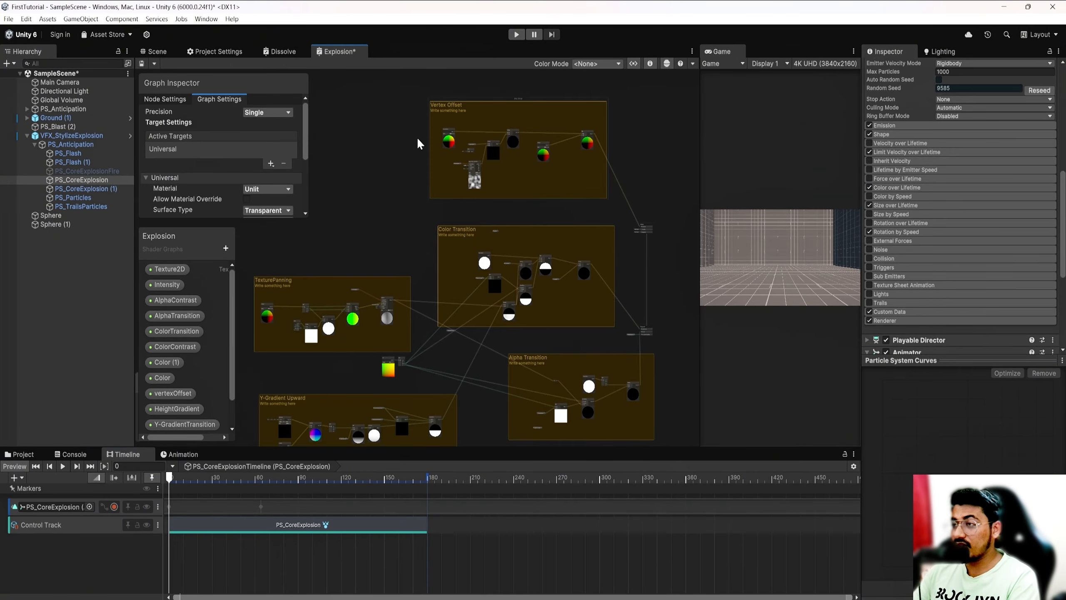
- View the Vertex Offset group in the Explosion shader graph, and scrub the explosion to frame 34 in the scene
{"action": "middle_click_drag", "start_coordinate": [502, 220], "coordinate": [488, 257]}
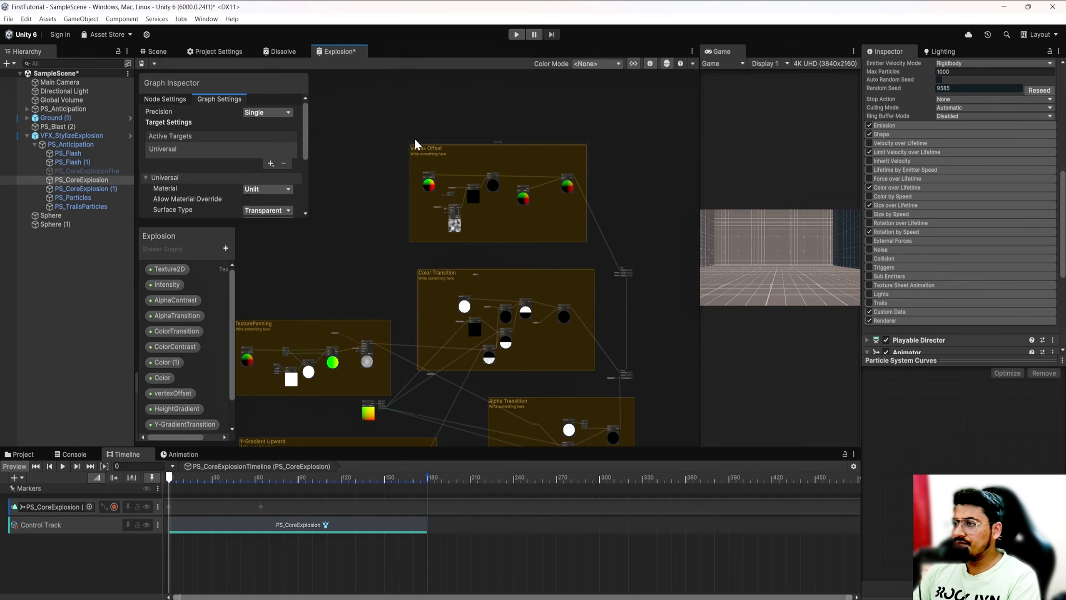
{"action": "scroll", "coordinate": [414, 138], "scroll_direction": "up", "scroll_amount": 6}
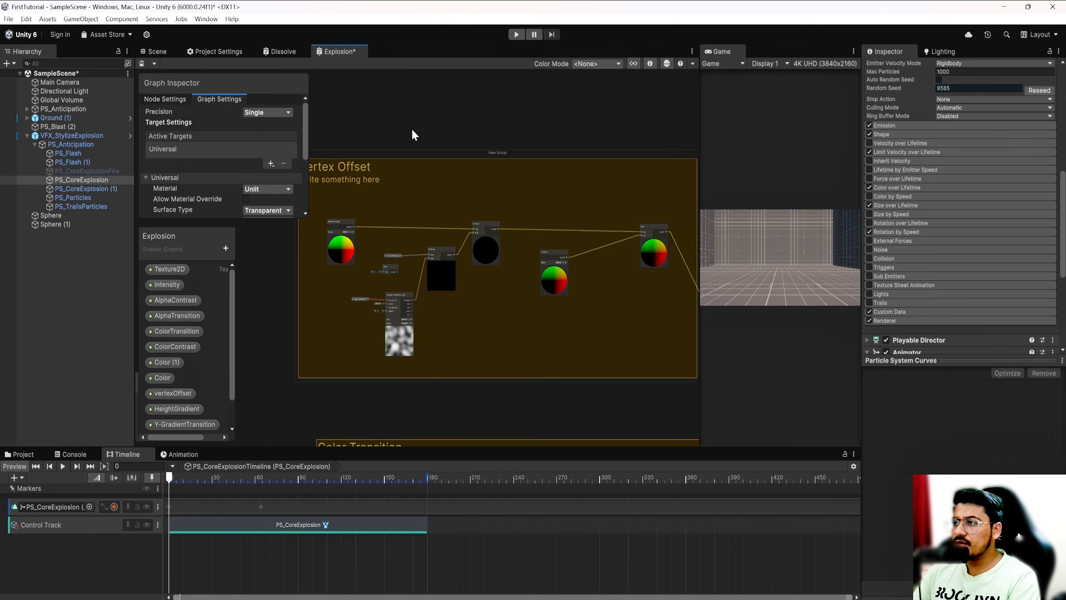
{"action": "scroll", "coordinate": [415, 135], "scroll_direction": "down", "scroll_amount": 2}
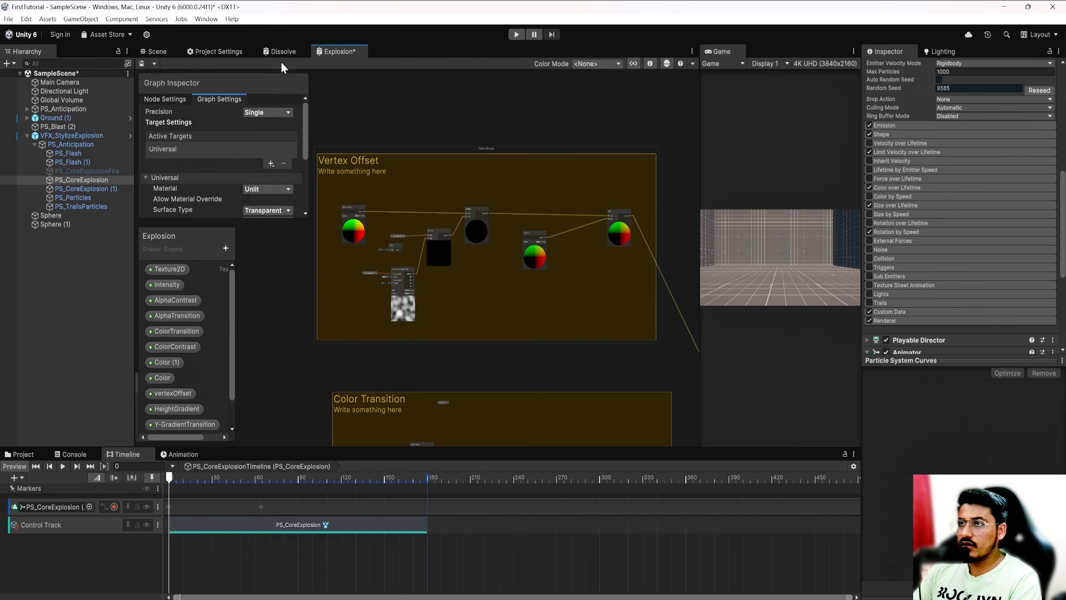
{"action": "left_click", "coordinate": [169, 50]}
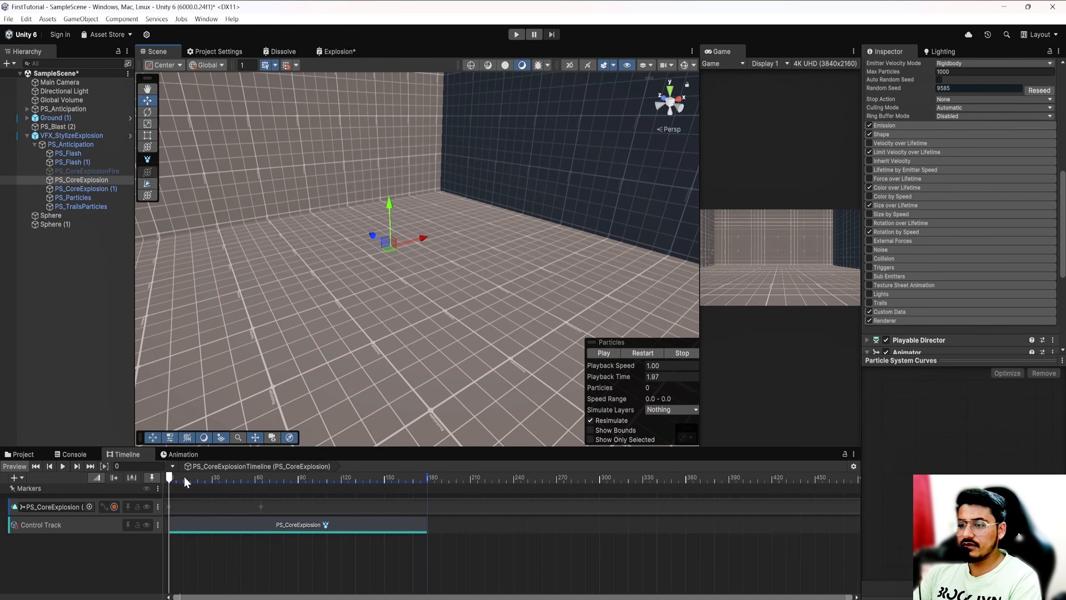
{"action": "left_click_drag", "start_coordinate": [184, 478], "coordinate": [217, 479]}
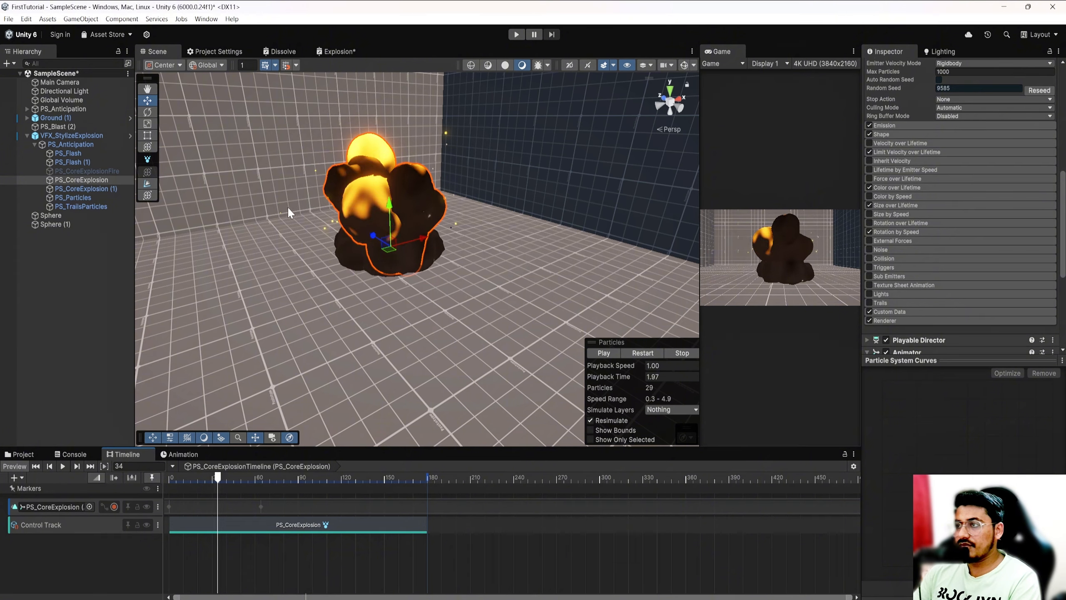
- Return to the Explosion shader graph and examine the noise texture sampling nodes in the Vertex Offset group
{"action": "left_click", "coordinate": [336, 52]}
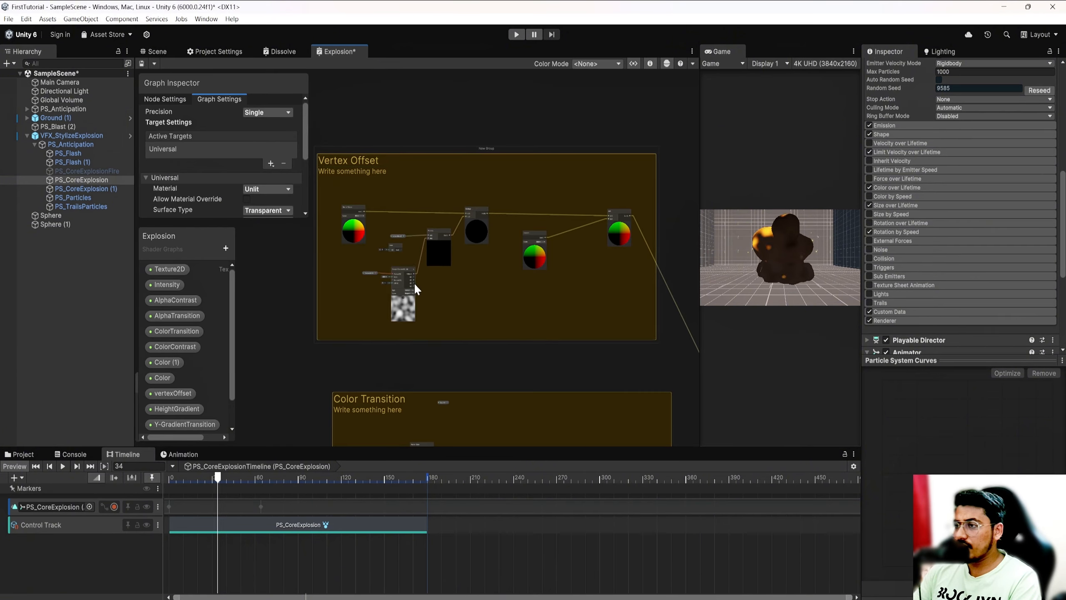
{"action": "scroll", "coordinate": [413, 283], "scroll_direction": "up", "scroll_amount": 4}
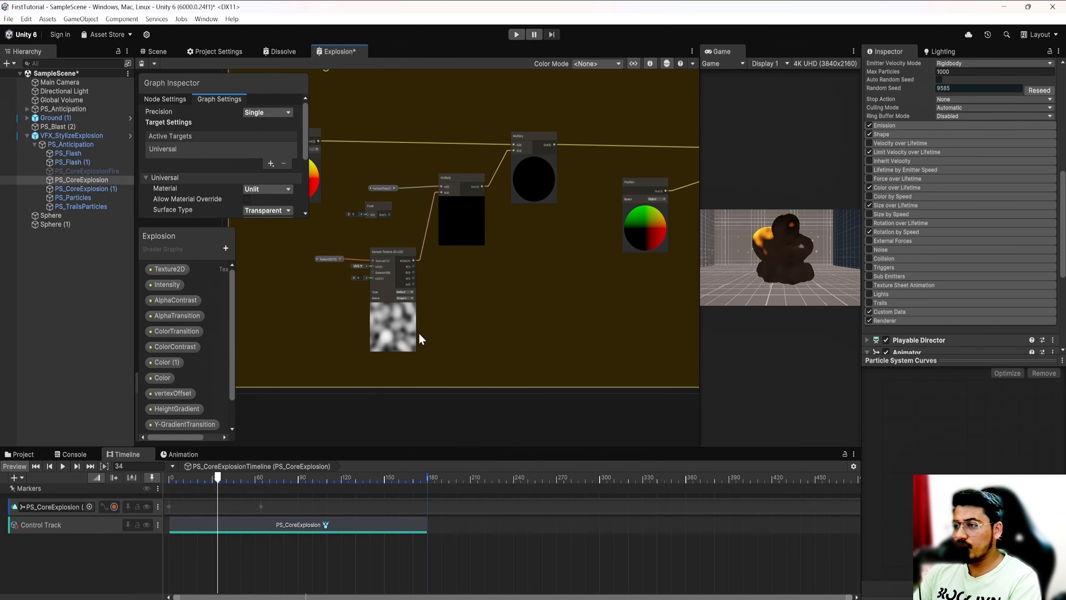
{"action": "scroll", "coordinate": [510, 252], "scroll_direction": "down", "scroll_amount": 3}
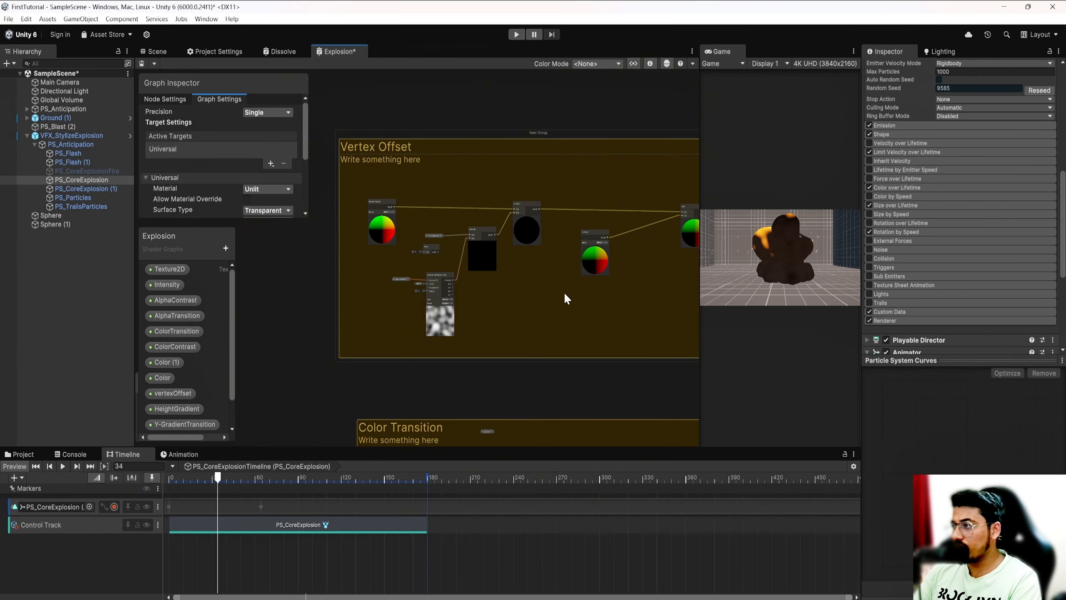
{"action": "scroll", "coordinate": [556, 330], "scroll_direction": "down", "scroll_amount": 2}
- Examine the TexturePanning group of the Explosion shader graph, including its Combine and Triplanar nodes
{"action": "middle_click_drag", "start_coordinate": [540, 343], "coordinate": [531, 244]}
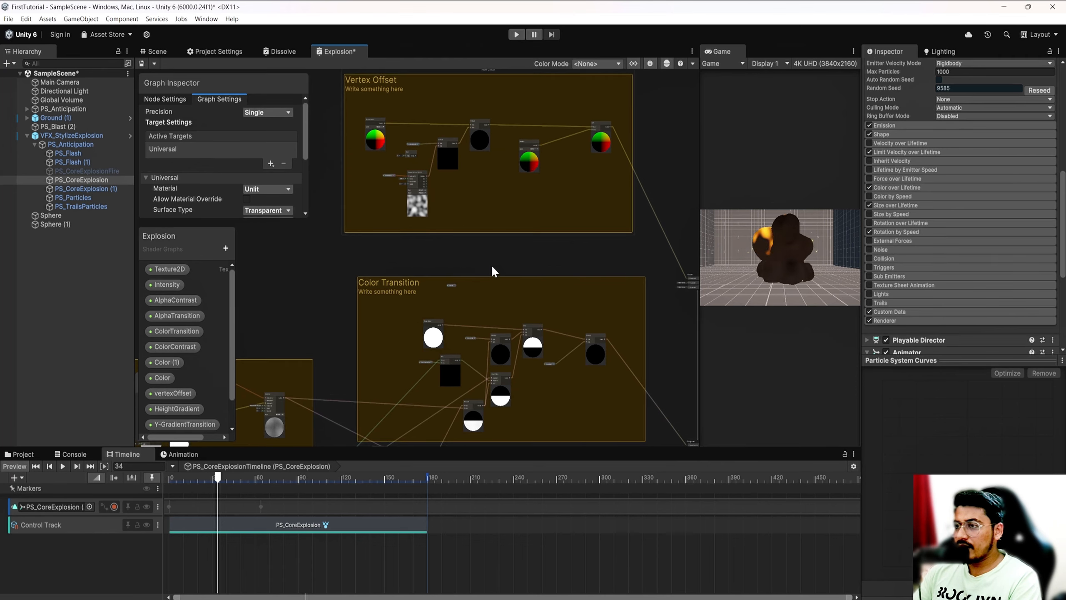
{"action": "middle_click_drag", "start_coordinate": [389, 261], "coordinate": [605, 160]}
{"action": "middle_click_drag", "start_coordinate": [445, 227], "coordinate": [513, 177]}
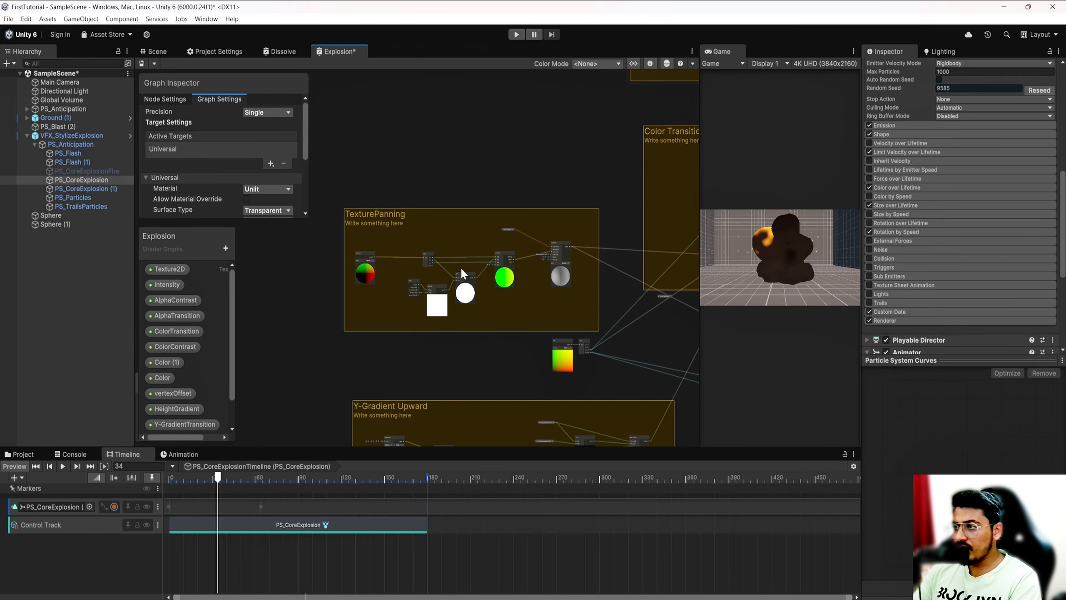
{"action": "scroll", "coordinate": [460, 266], "scroll_direction": "up", "scroll_amount": 3}
{"action": "middle_click_drag", "start_coordinate": [416, 146], "coordinate": [408, 190]}
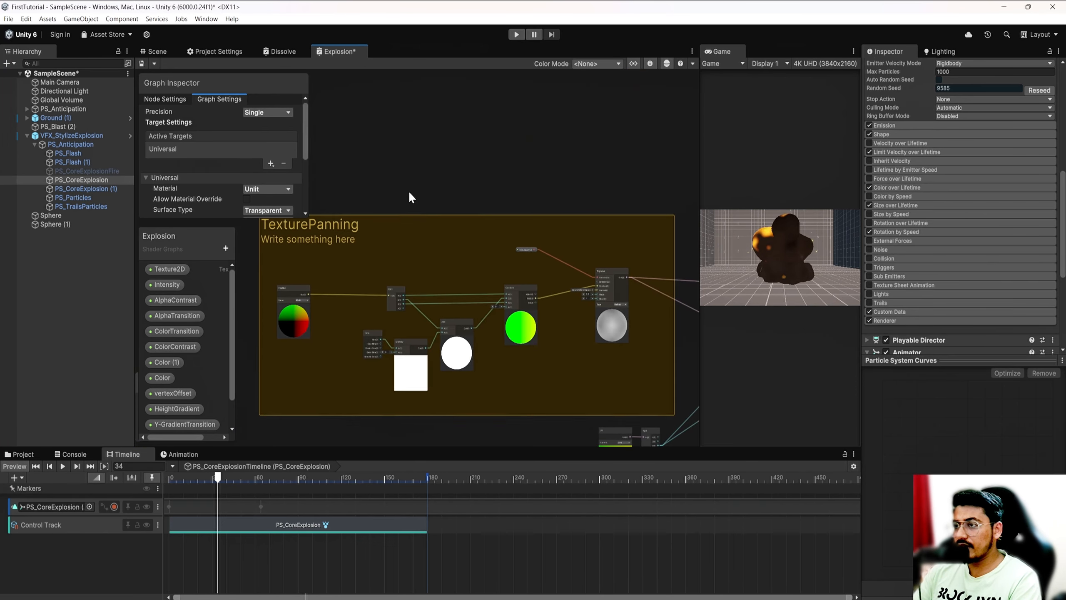
{"action": "scroll", "coordinate": [496, 241], "scroll_direction": "down", "scroll_amount": 1}
{"action": "middle_click_drag", "start_coordinate": [567, 217], "coordinate": [542, 203]}
{"action": "scroll", "coordinate": [571, 263], "scroll_direction": "up", "scroll_amount": 4}
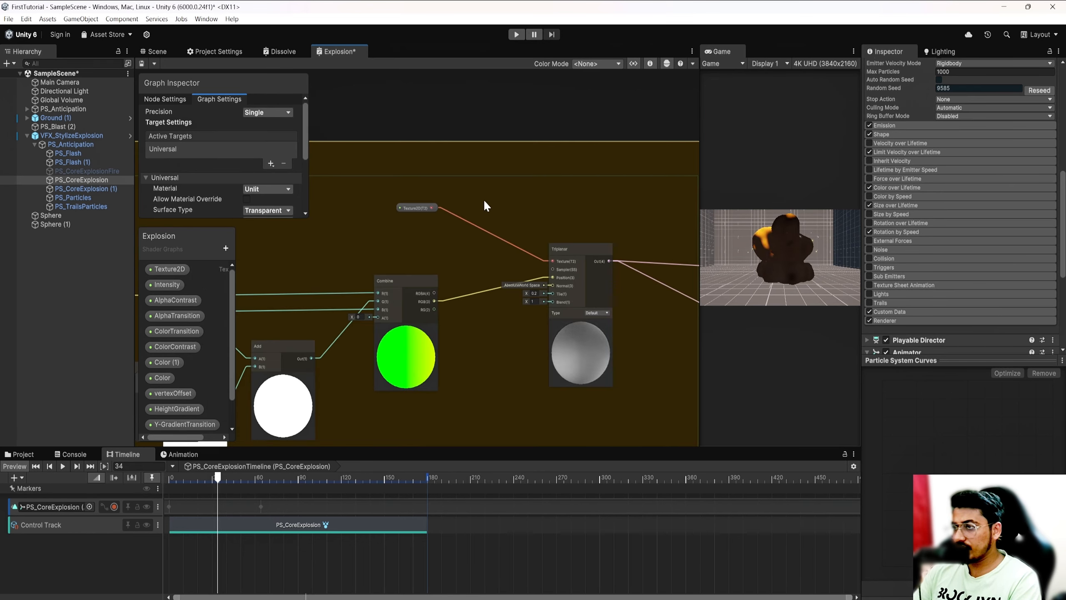
- Follow the Triplanar output into the Color Transition group and examine that group's nodes
{"action": "scroll", "coordinate": [468, 170], "scroll_direction": "down", "scroll_amount": 2}
{"action": "middle_click_drag", "start_coordinate": [560, 150], "coordinate": [473, 166]}
{"action": "middle_click_drag", "start_coordinate": [536, 186], "coordinate": [420, 232]}
{"action": "scroll", "coordinate": [428, 200], "scroll_direction": "down", "scroll_amount": 2}
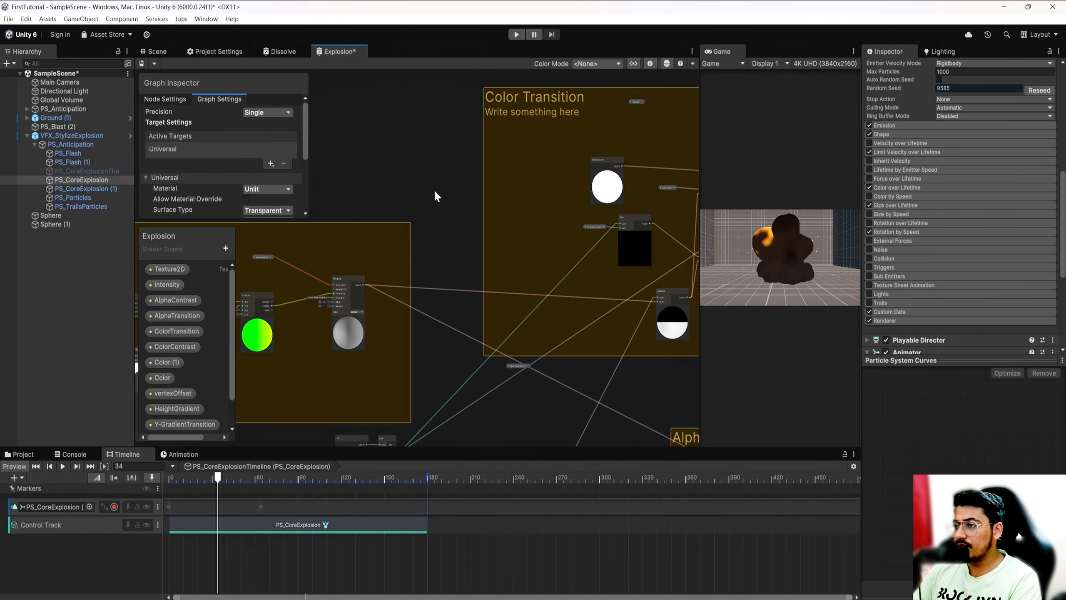
{"action": "scroll", "coordinate": [440, 180], "scroll_direction": "down", "scroll_amount": 2}
{"action": "middle_click_drag", "start_coordinate": [443, 171], "coordinate": [357, 205]}
{"action": "middle_click_drag", "start_coordinate": [503, 143], "coordinate": [450, 162]}
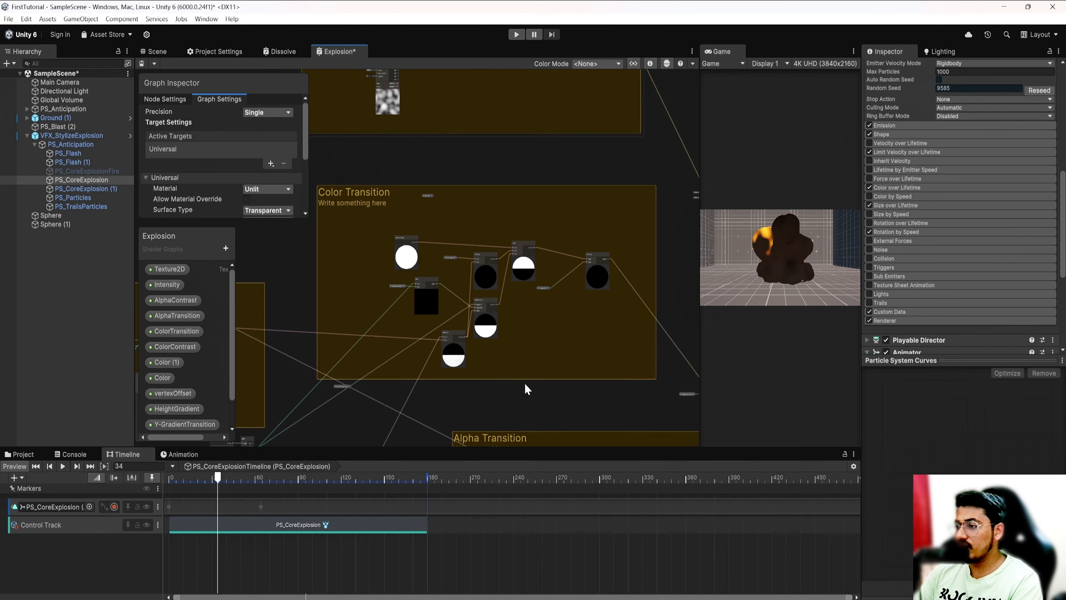
- Examine the Y-Gradient Upward group of the Explosion shader graph
{"action": "middle_click_drag", "start_coordinate": [528, 410], "coordinate": [540, 282]}
{"action": "middle_click_drag", "start_coordinate": [381, 364], "coordinate": [546, 265]}
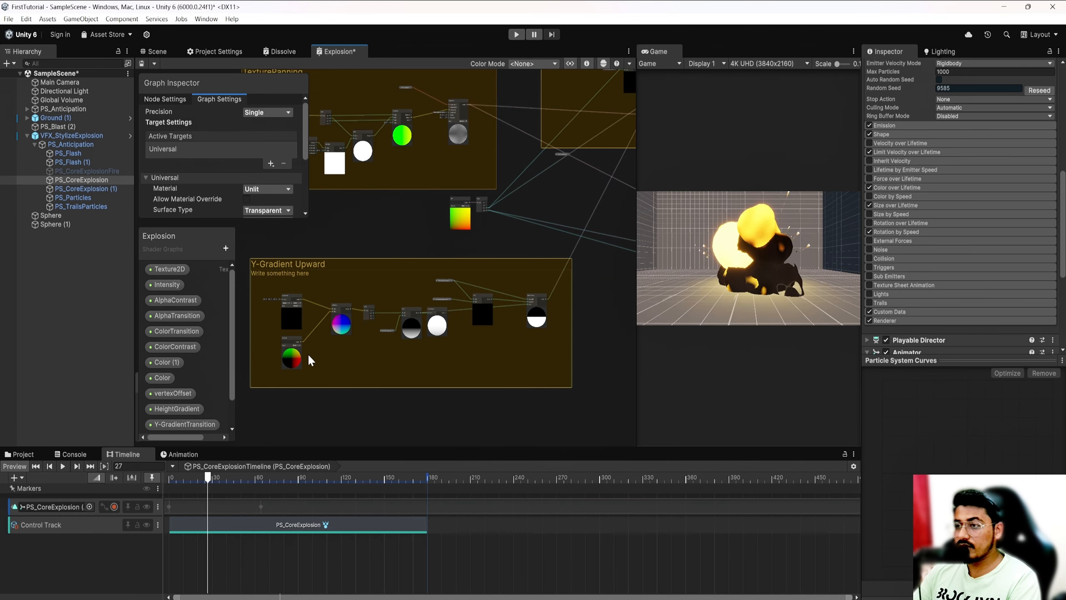
- Examine the Position, Subtract, Split and HeightGradient nodes at the start of the Y-Gradient Upward group
{"action": "scroll", "coordinate": [311, 360], "scroll_direction": "up", "scroll_amount": 3}
{"action": "scroll", "coordinate": [310, 363], "scroll_direction": "up", "scroll_amount": 4}
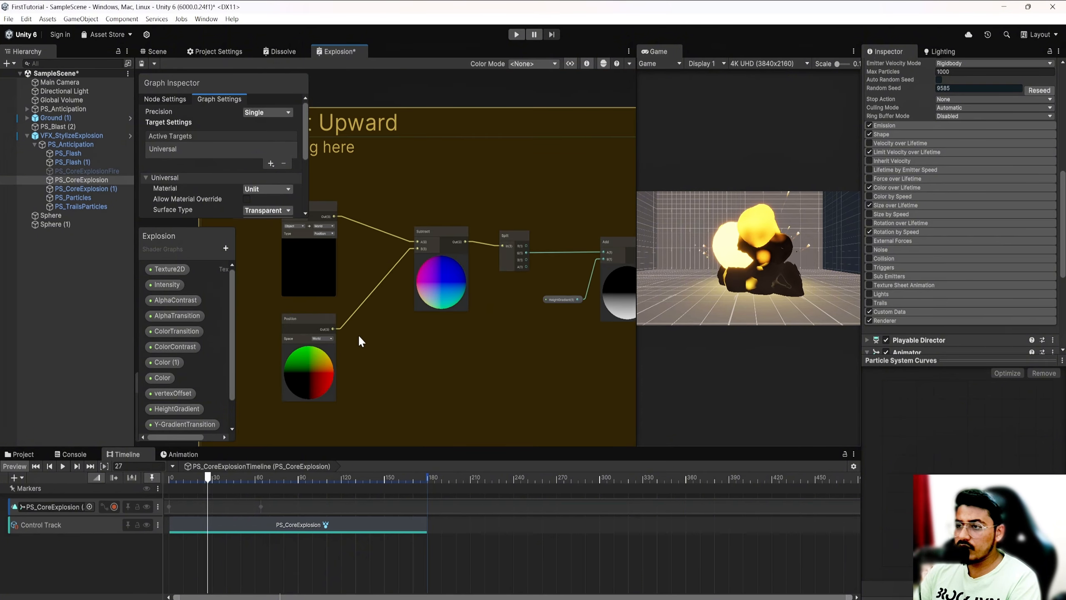
{"action": "scroll", "coordinate": [414, 342], "scroll_direction": "down", "scroll_amount": 3}
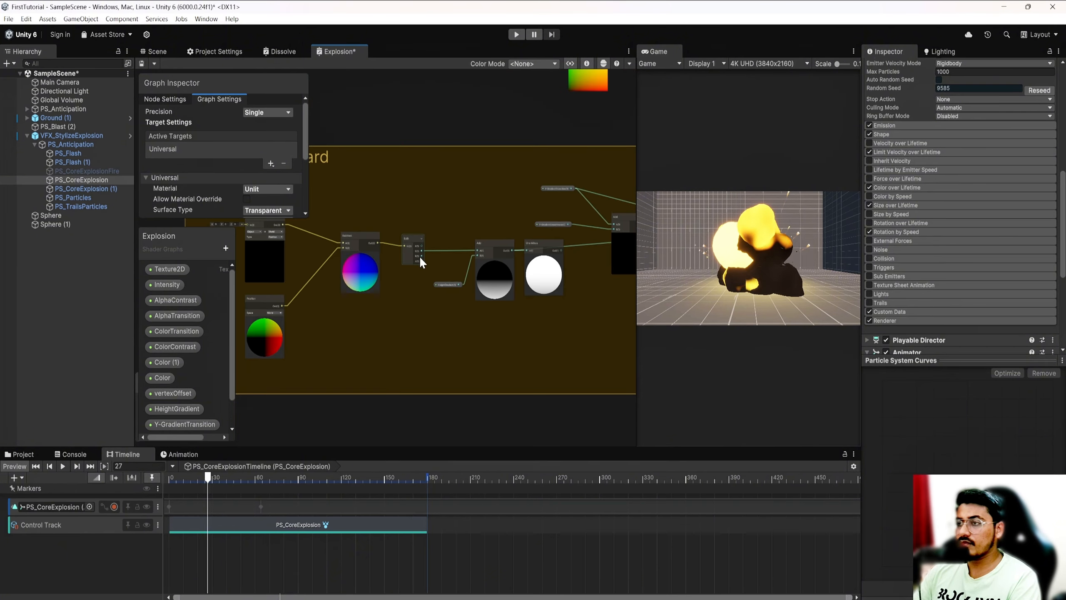
{"action": "scroll", "coordinate": [399, 291], "scroll_direction": "up", "scroll_amount": 4}
{"action": "middle_click_drag", "start_coordinate": [470, 241], "coordinate": [416, 284]}
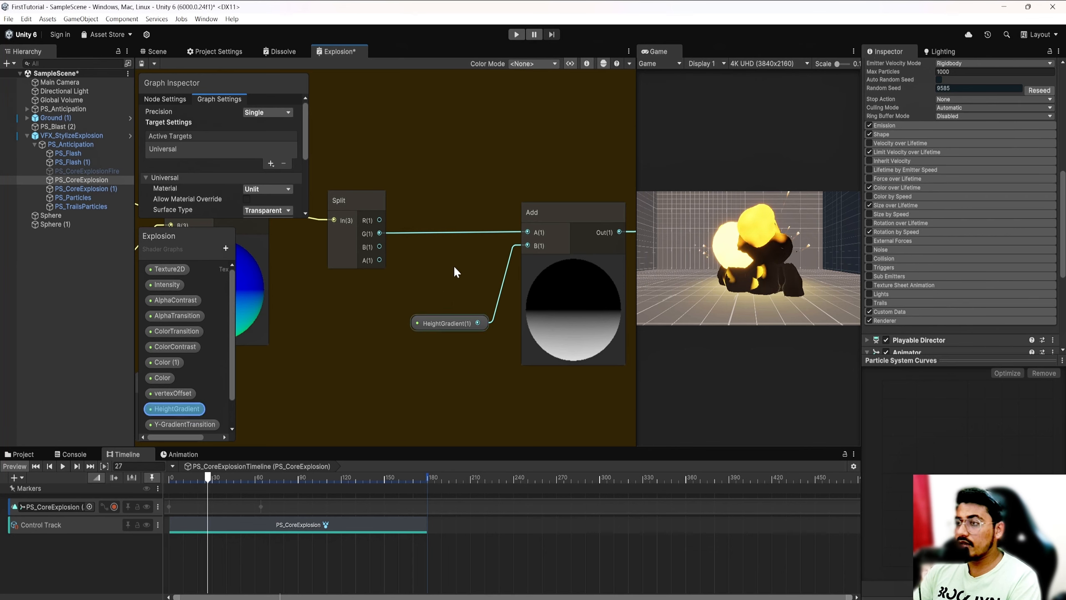
- Follow the Add output through the Y-Gradient Upward group to the Smoothstep node and inspect its inputs
{"action": "middle_click_drag", "start_coordinate": [521, 360], "coordinate": [360, 373]}
{"action": "middle_click_drag", "start_coordinate": [481, 391], "coordinate": [446, 394]}
{"action": "middle_click_drag", "start_coordinate": [535, 377], "coordinate": [420, 382]}
{"action": "middle_click_drag", "start_coordinate": [516, 344], "coordinate": [409, 380]}
{"action": "scroll", "coordinate": [425, 362], "scroll_direction": "down", "scroll_amount": 3}
{"action": "middle_click_drag", "start_coordinate": [513, 338], "coordinate": [340, 340]}
{"action": "scroll", "coordinate": [458, 263], "scroll_direction": "up", "scroll_amount": 3}
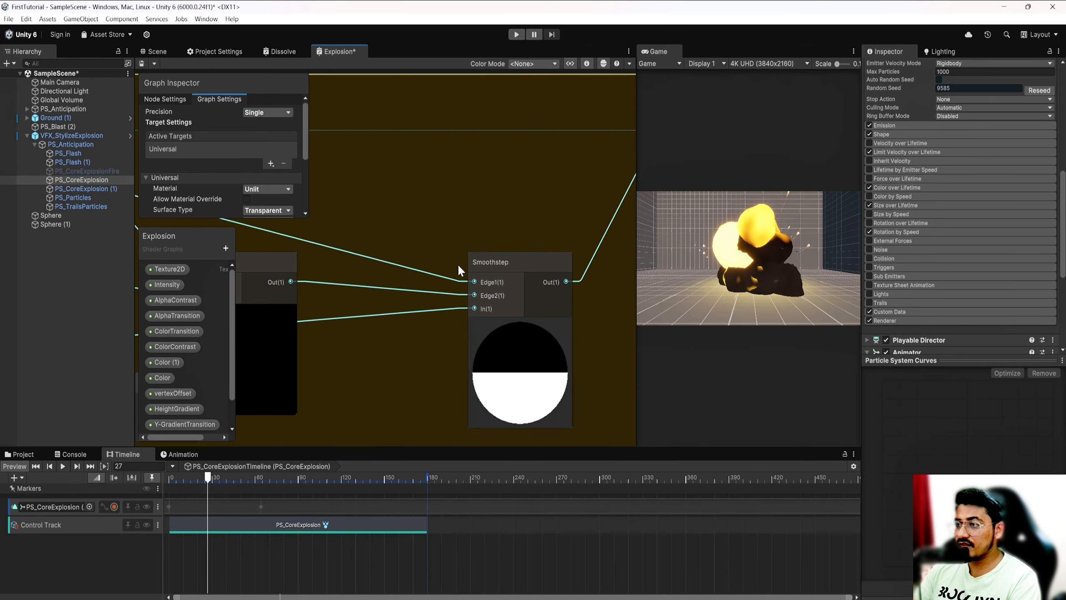
- Examine the Y-GradientTransition and Y-GradientSmoothness property nodes and their connections to the Add and Smoothstep nodes
{"action": "scroll", "coordinate": [401, 213], "scroll_direction": "down", "scroll_amount": 2}
{"action": "middle_click_drag", "start_coordinate": [382, 226], "coordinate": [473, 238]}
{"action": "middle_click_drag", "start_coordinate": [394, 207], "coordinate": [459, 225]}
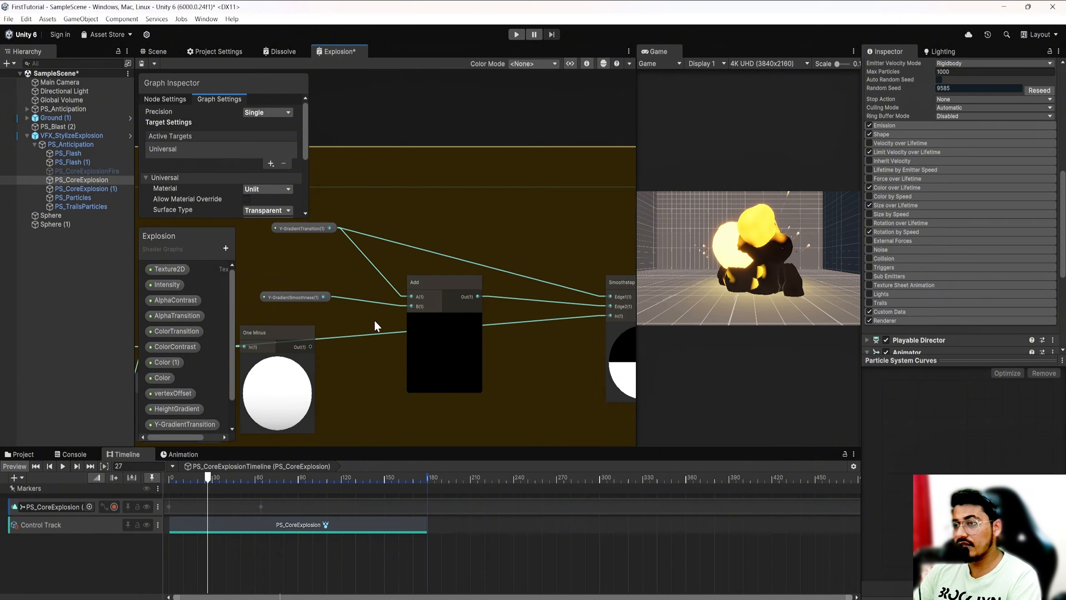
{"action": "middle_click_drag", "start_coordinate": [316, 251], "coordinate": [402, 271]}
{"action": "scroll", "coordinate": [391, 247], "scroll_direction": "up", "scroll_amount": 7}
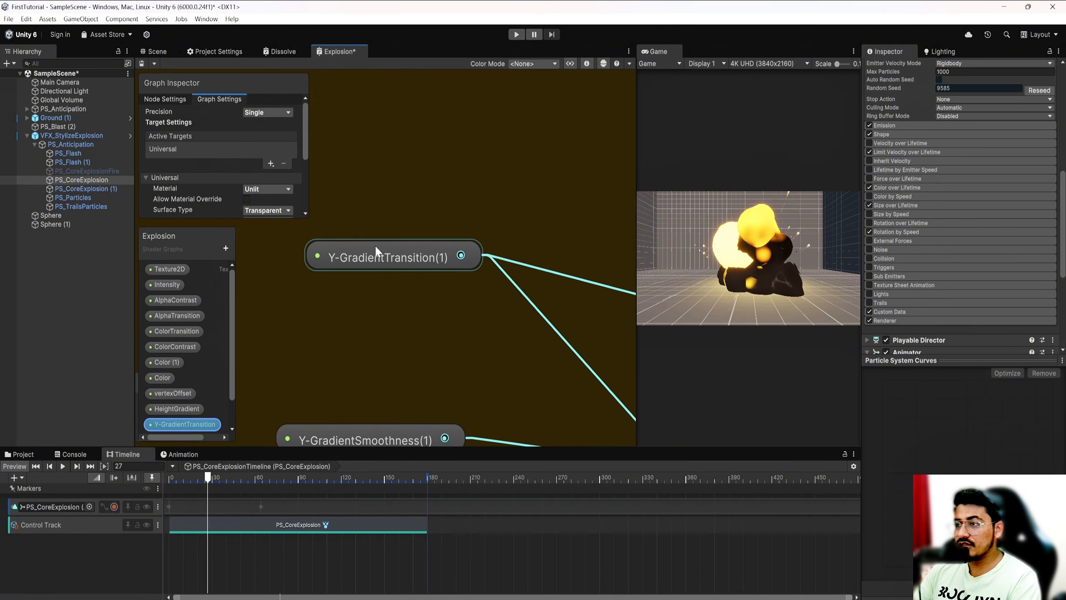
{"action": "scroll", "coordinate": [374, 245], "scroll_direction": "down", "scroll_amount": 3}
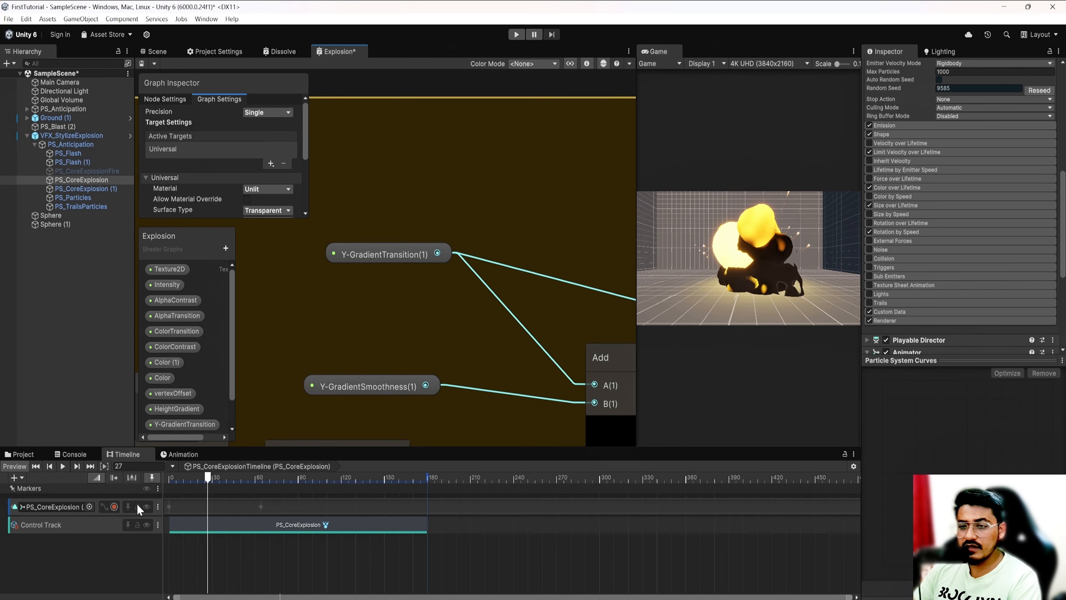
- Scrub the timeline to frame 25 and compare the explosion preview with the Y-gradient property nodes
{"action": "mouse_move", "coordinate": [209, 480]}
{"action": "left_mouse_down"}
{"action": "mouse_move", "coordinate": [189, 481]}
{"action": "mouse_move", "coordinate": [233, 486]}
{"action": "mouse_move", "coordinate": [186, 485]}
{"action": "mouse_move", "coordinate": [245, 484]}
{"action": "mouse_move", "coordinate": [204, 482]}
{"action": "left_mouse_up"}
{"action": "scroll", "coordinate": [395, 348], "scroll_direction": "down", "scroll_amount": 4}
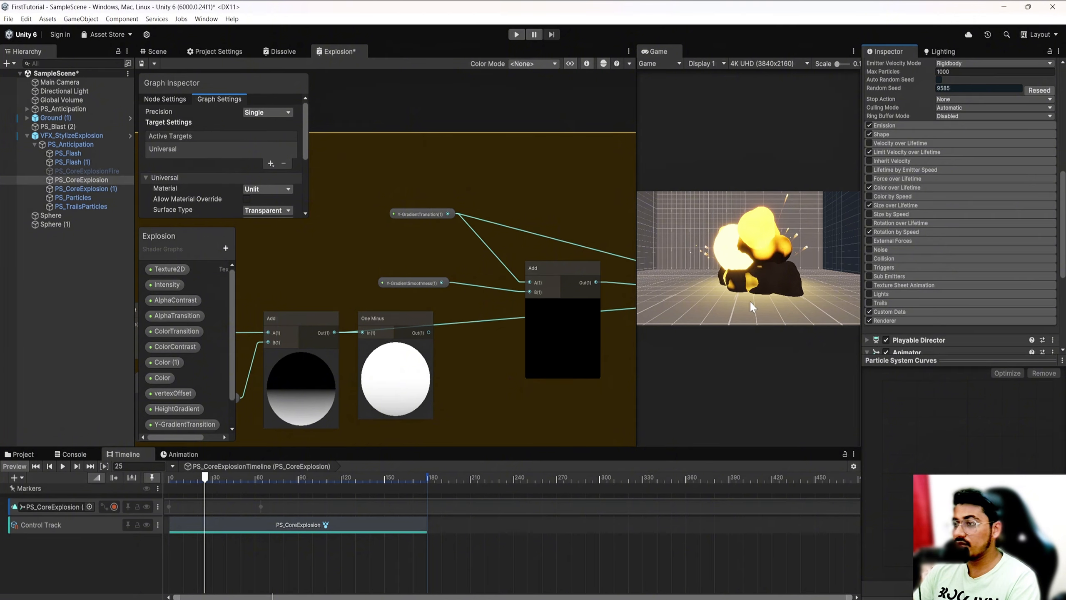
{"action": "scroll", "coordinate": [423, 223], "scroll_direction": "up", "scroll_amount": 4}
{"action": "scroll", "coordinate": [427, 219], "scroll_direction": "down", "scroll_amount": 4}
{"action": "scroll", "coordinate": [420, 221], "scroll_direction": "up", "scroll_amount": 4}
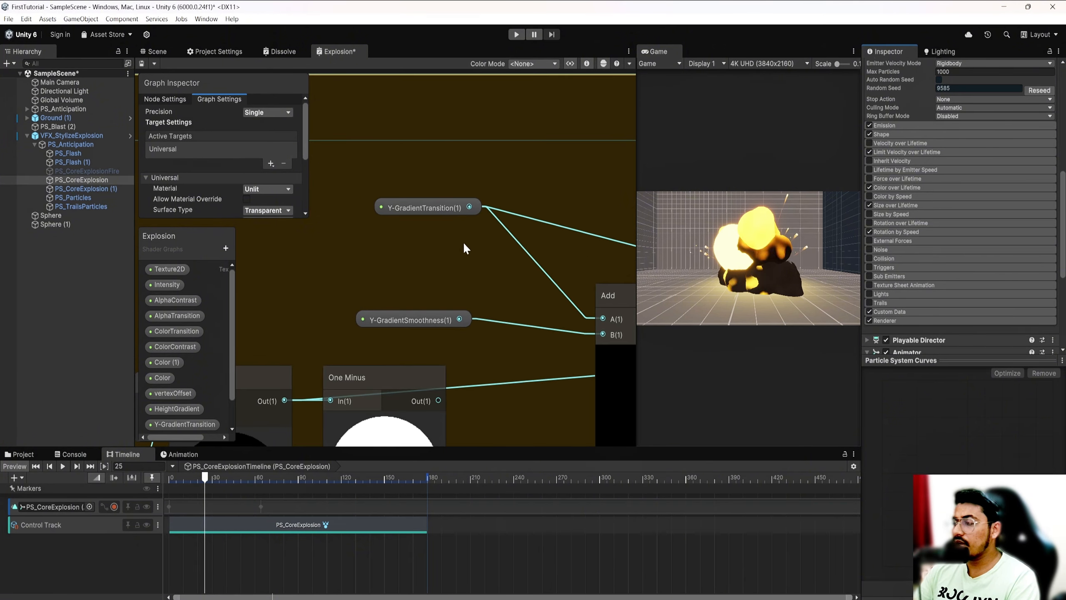
{"action": "scroll", "coordinate": [392, 251], "scroll_direction": "down", "scroll_amount": 1}
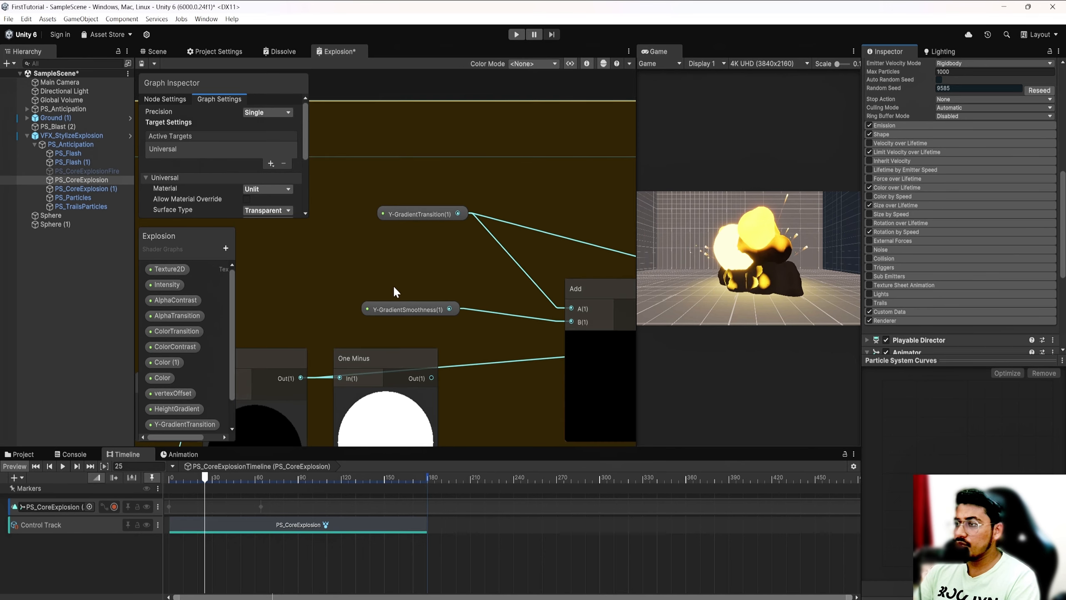
{"action": "scroll", "coordinate": [430, 250], "scroll_direction": "down", "scroll_amount": 2}
- Trace the Y-gradient connections into the Smoothstep node and review its output within the whole Explosion graph
{"action": "middle_click_drag", "start_coordinate": [576, 215], "coordinate": [393, 215]}
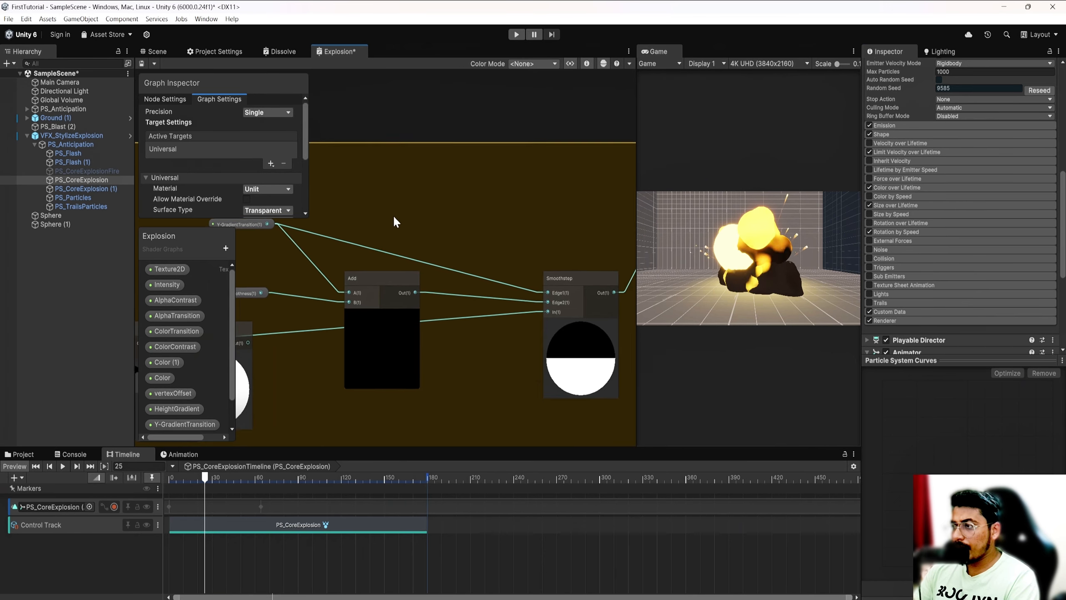
{"action": "middle_click_drag", "start_coordinate": [334, 233], "coordinate": [460, 237]}
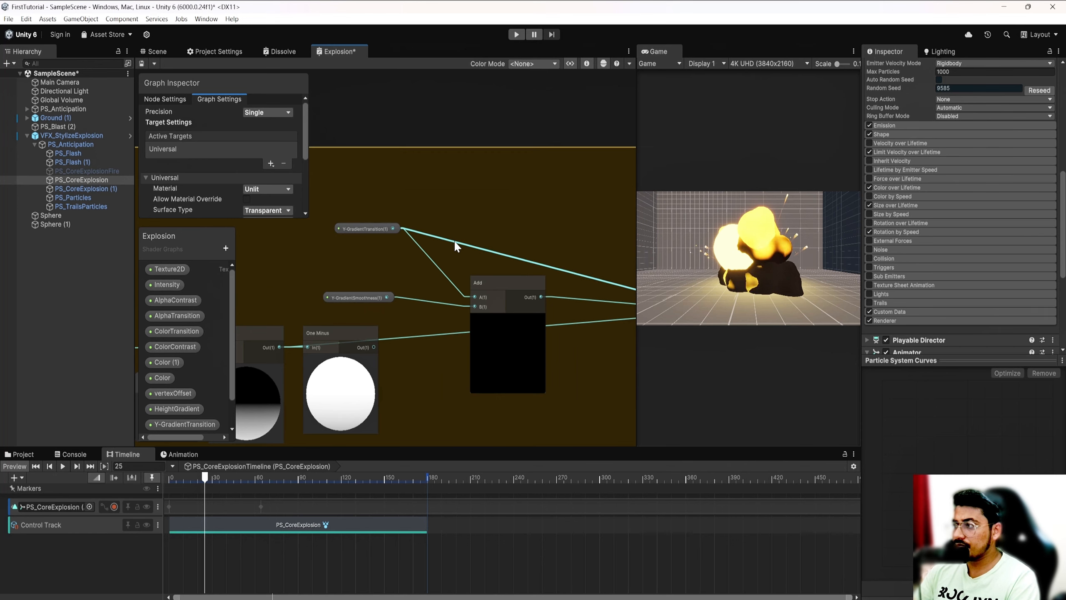
{"action": "middle_click_drag", "start_coordinate": [526, 238], "coordinate": [440, 238]}
{"action": "scroll", "coordinate": [428, 247], "scroll_direction": "down", "scroll_amount": 5}
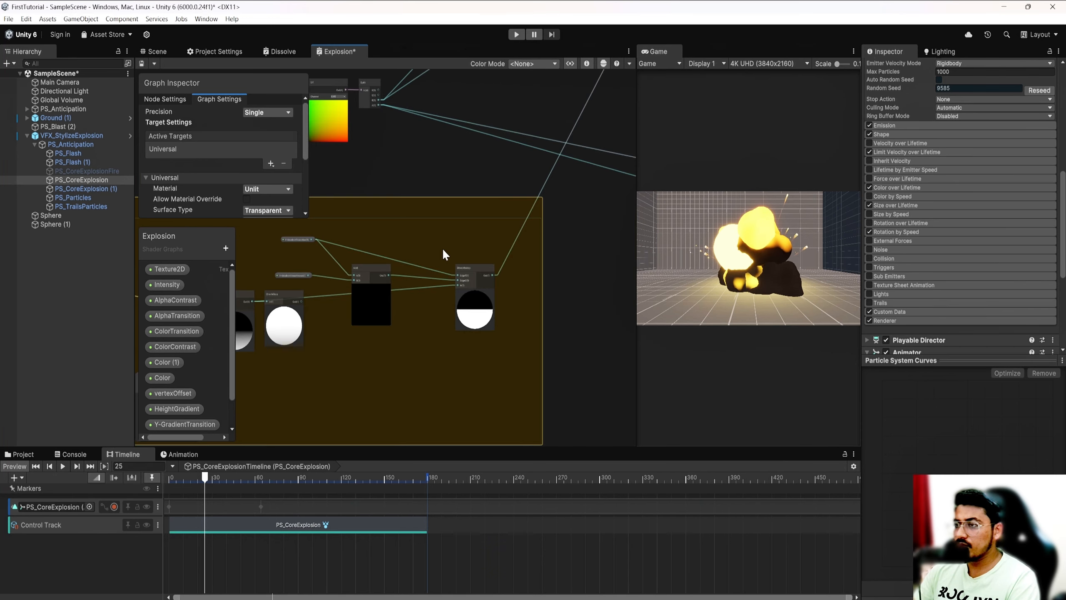
{"action": "scroll", "coordinate": [442, 248], "scroll_direction": "down", "scroll_amount": 6}
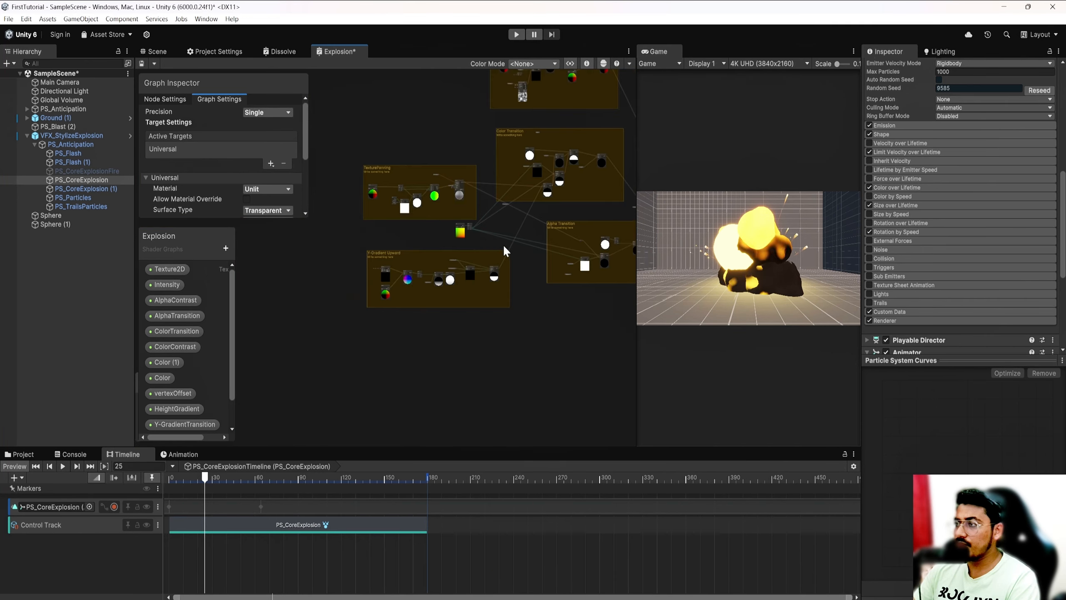
{"action": "middle_click_drag", "start_coordinate": [504, 247], "coordinate": [445, 337]}
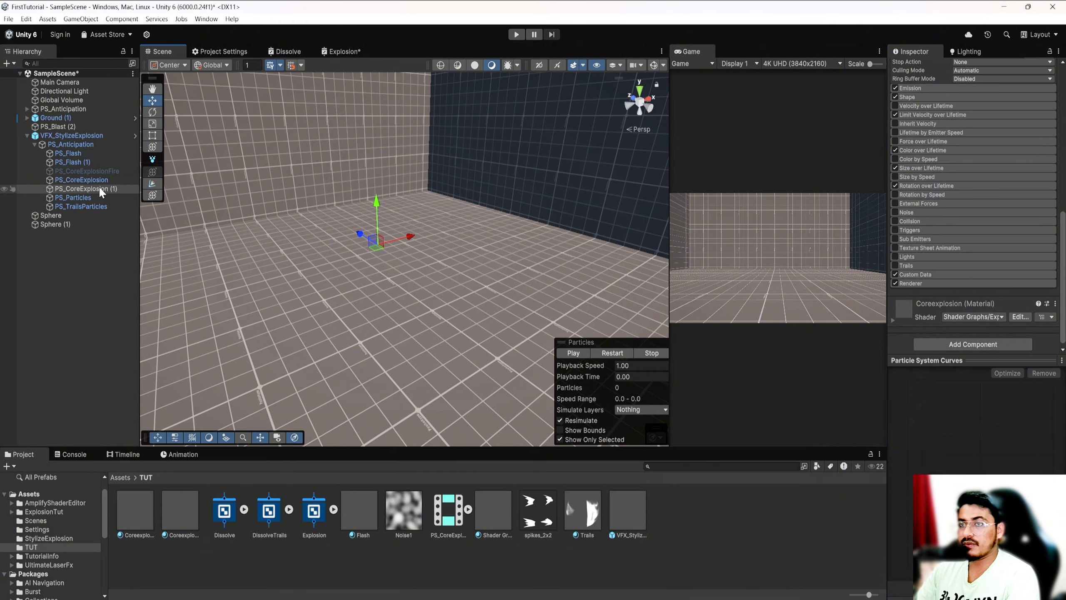
- Replay the PS_CoreExplosion (1) particle system in the scene and review its main settings and enabled modules
{"action": "left_click", "coordinate": [609, 352]}
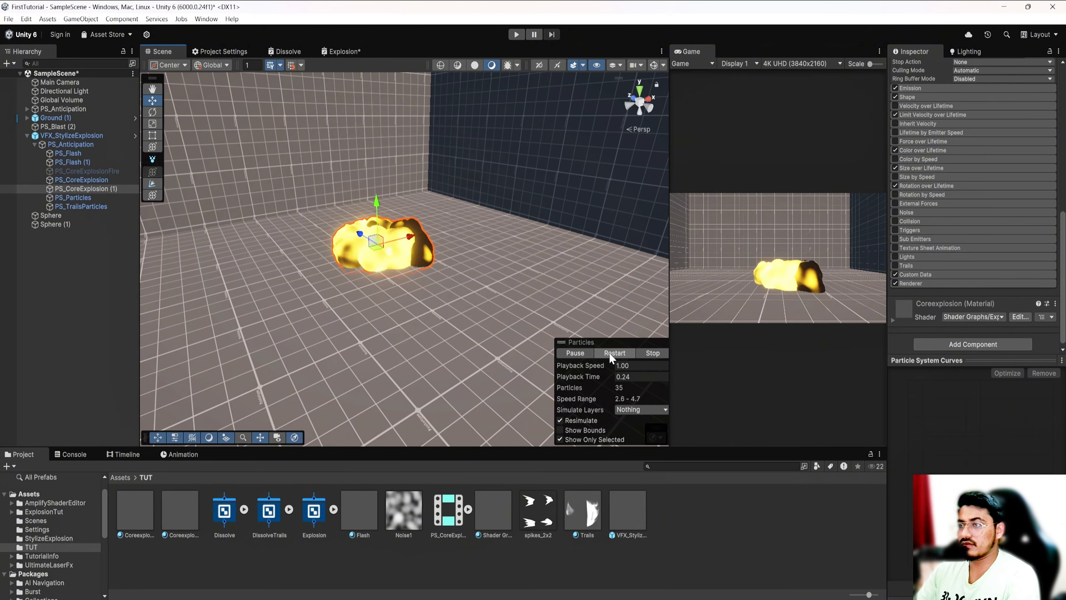
{"action": "left_click", "coordinate": [609, 353]}
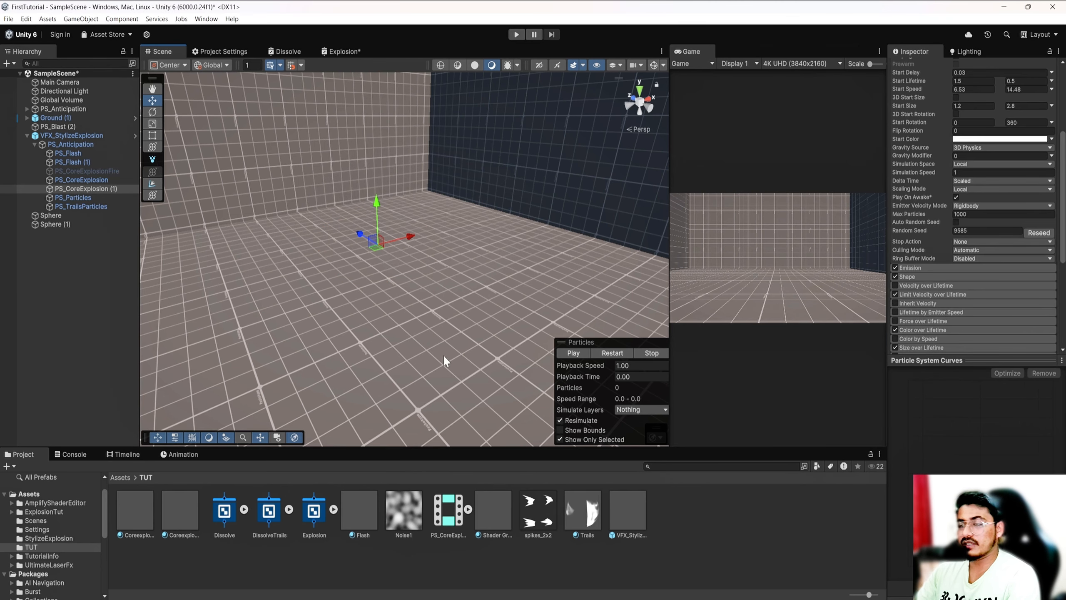
{"action": "scroll", "coordinate": [931, 252], "scroll_direction": "down", "scroll_amount": 2}
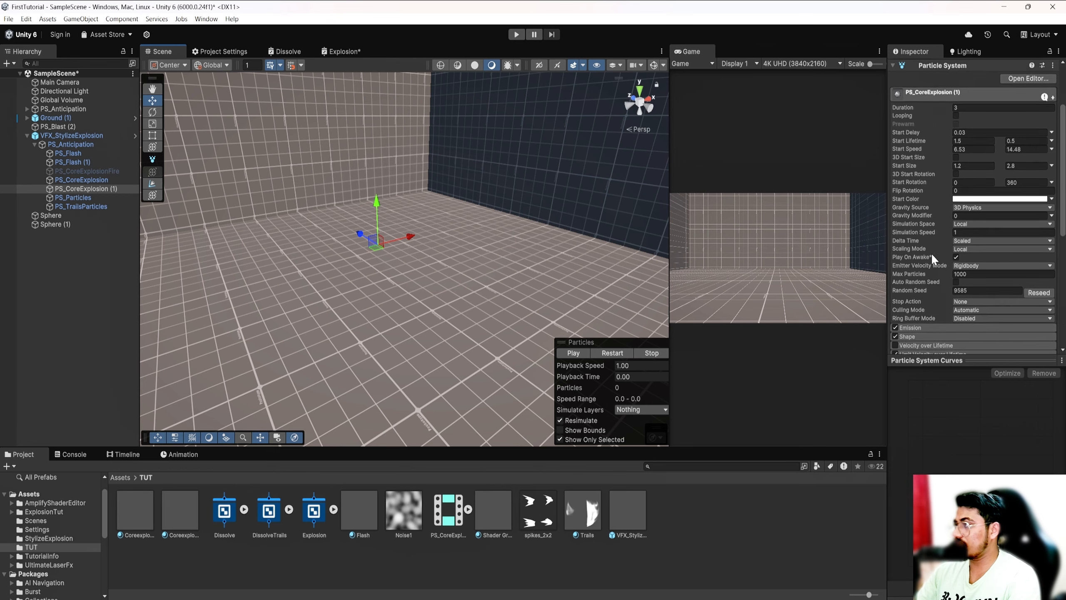
{"action": "scroll", "coordinate": [944, 262], "scroll_direction": "down", "scroll_amount": 6}
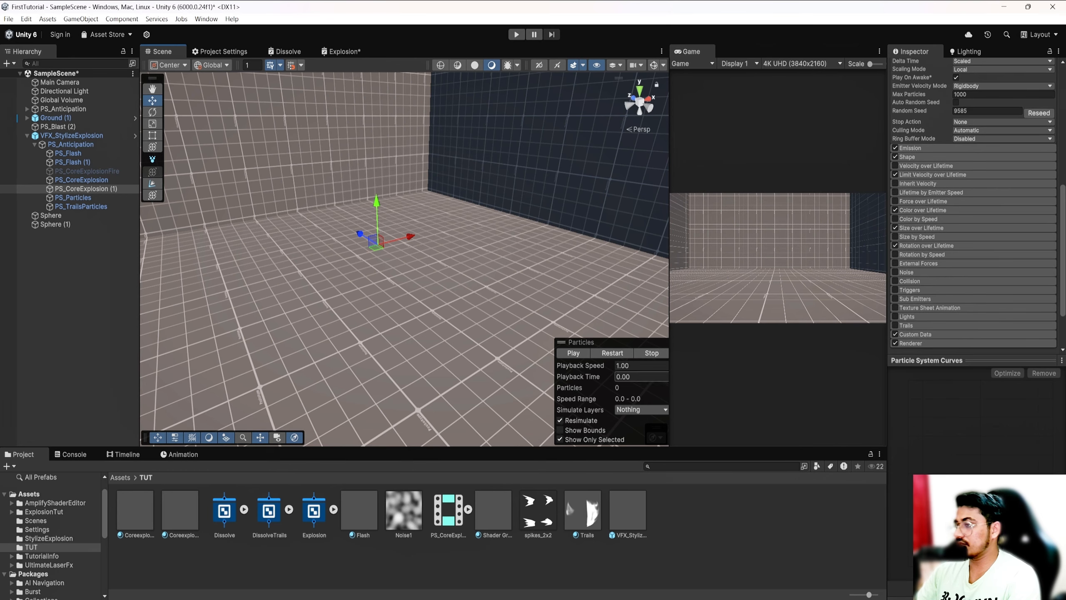
{"action": "left_click", "coordinate": [599, 352]}
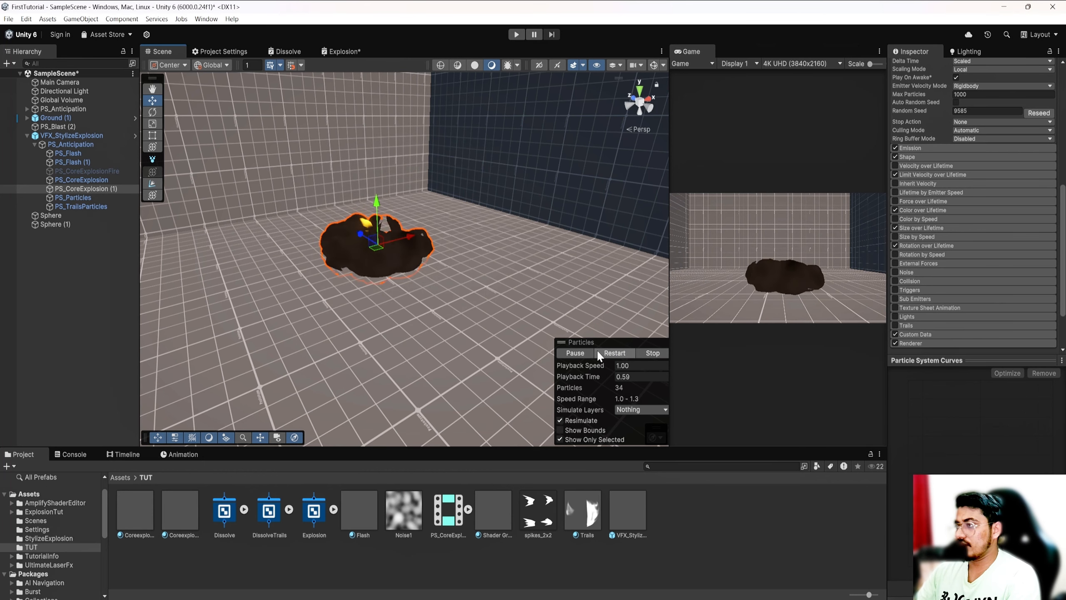
{"action": "left_click", "coordinate": [597, 349]}
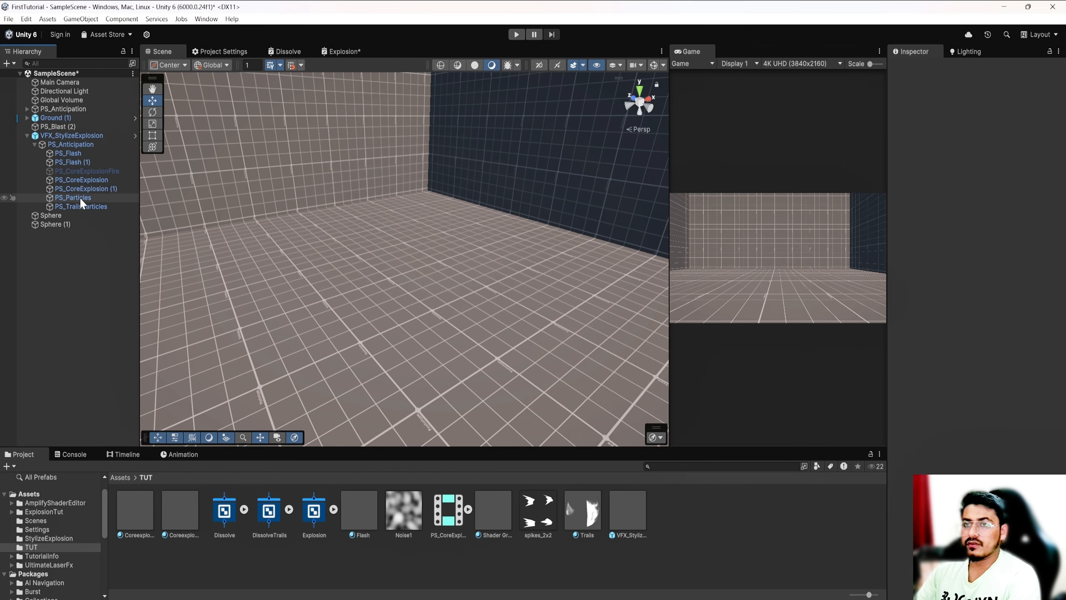
- Select PS_Particles, enlarge the Game view and replay the particle effect
{"action": "left_click", "coordinate": [80, 197]}
{"action": "left_click", "coordinate": [609, 353]}
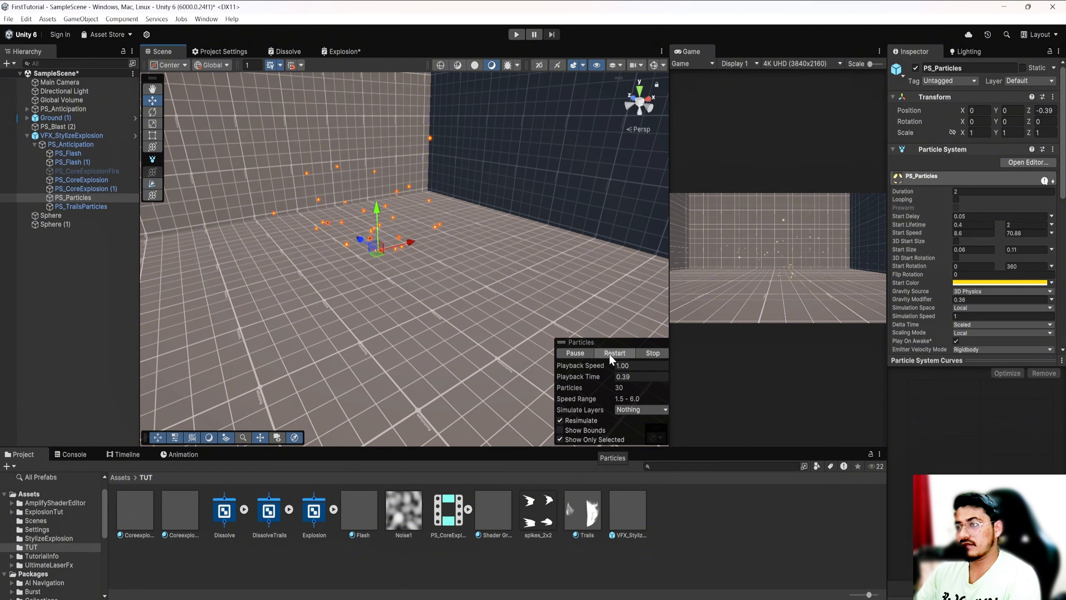
{"action": "left_click_drag", "start_coordinate": [669, 274], "coordinate": [316, 273]}
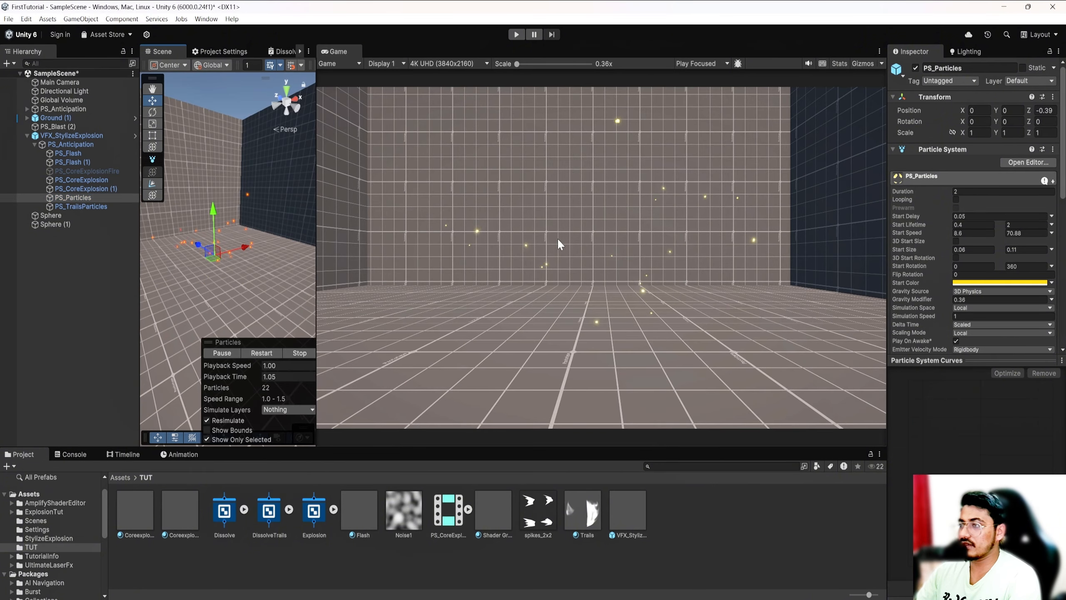
{"action": "left_click", "coordinate": [267, 355]}
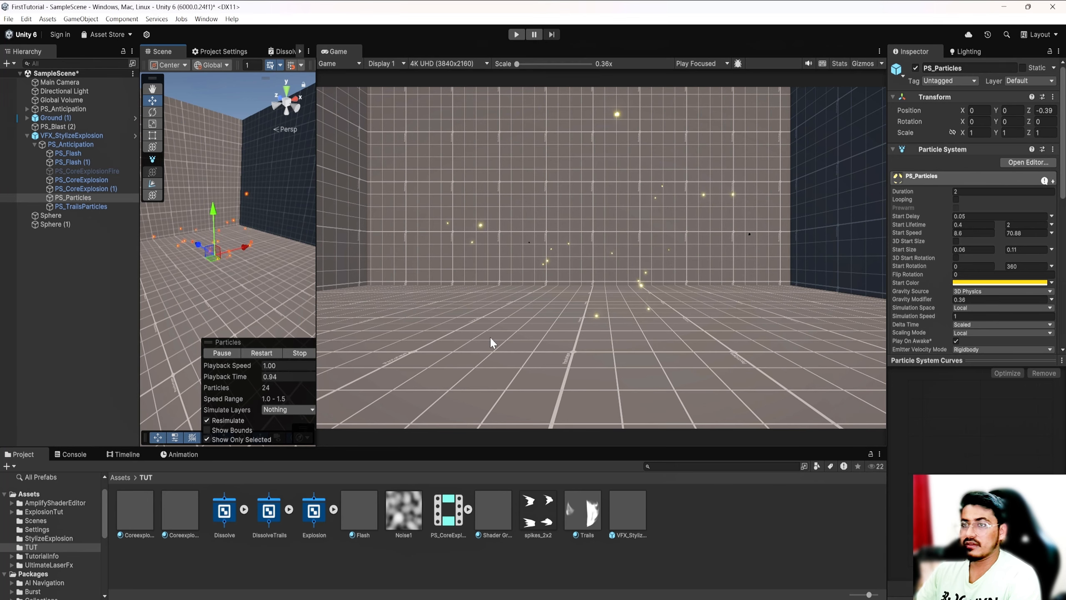
- Review the PS_Particles modules and the surface inputs of the Particles material
{"action": "scroll", "coordinate": [1025, 298], "scroll_direction": "down", "scroll_amount": 10}
{"action": "left_click", "coordinate": [911, 312]}
{"action": "scroll", "coordinate": [986, 273], "scroll_direction": "down", "scroll_amount": 5}
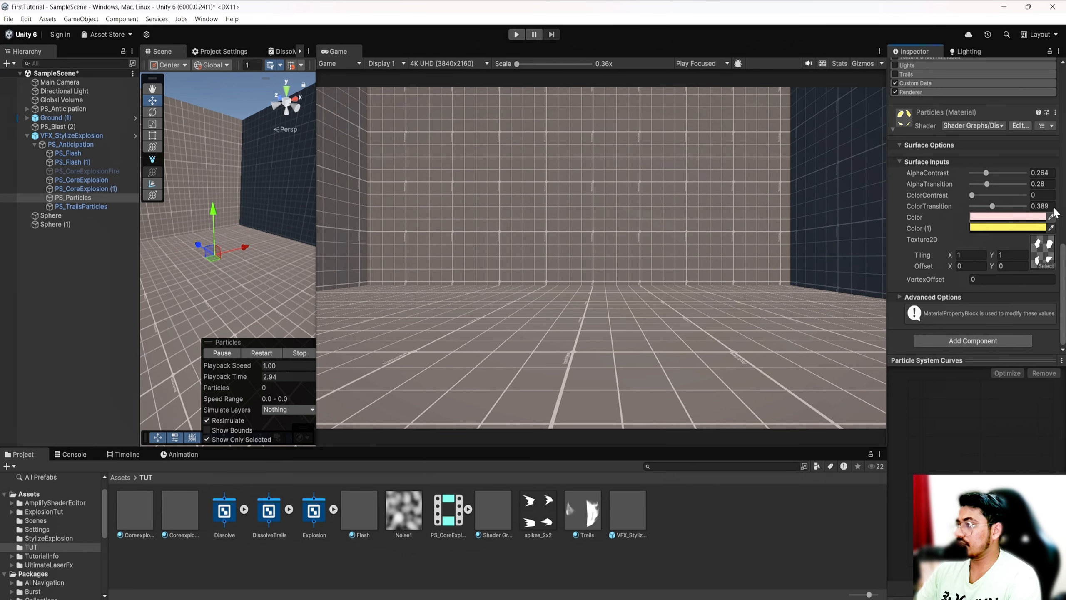
{"action": "scroll", "coordinate": [984, 245], "scroll_direction": "up", "scroll_amount": 6}
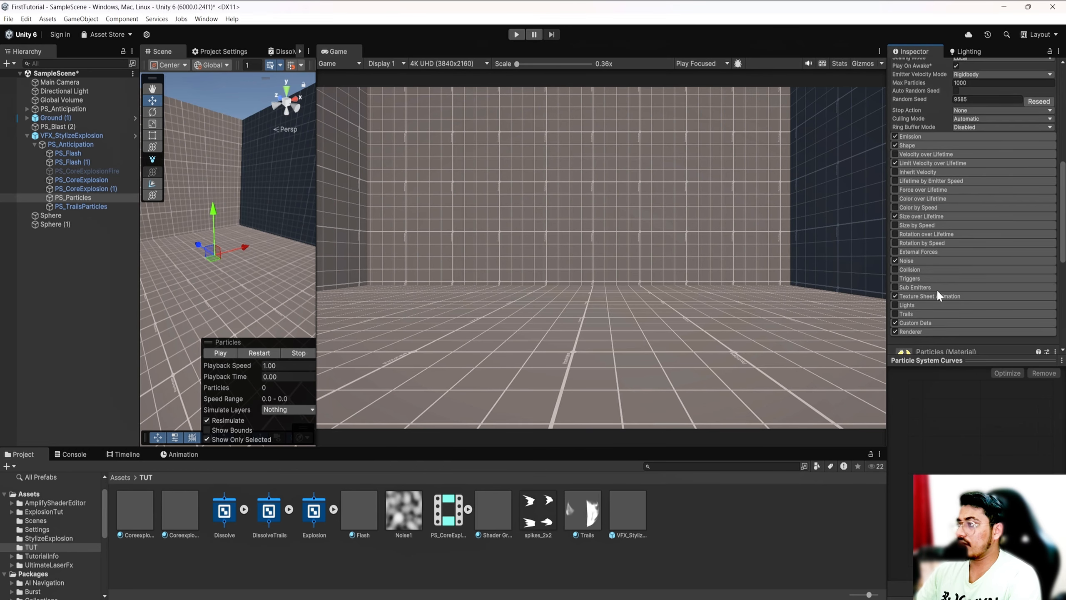
- Replay PS_Particles, expand its Custom Data module and display the W component's curve
{"action": "left_click", "coordinate": [222, 353]}
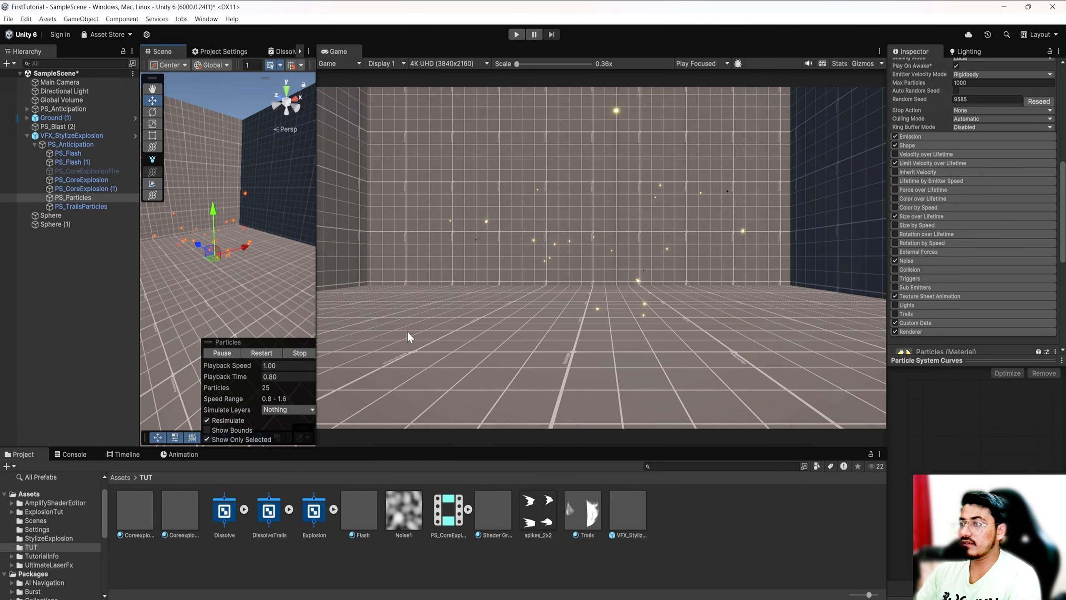
{"action": "left_click", "coordinate": [913, 322]}
{"action": "scroll", "coordinate": [981, 286], "scroll_direction": "down", "scroll_amount": 3}
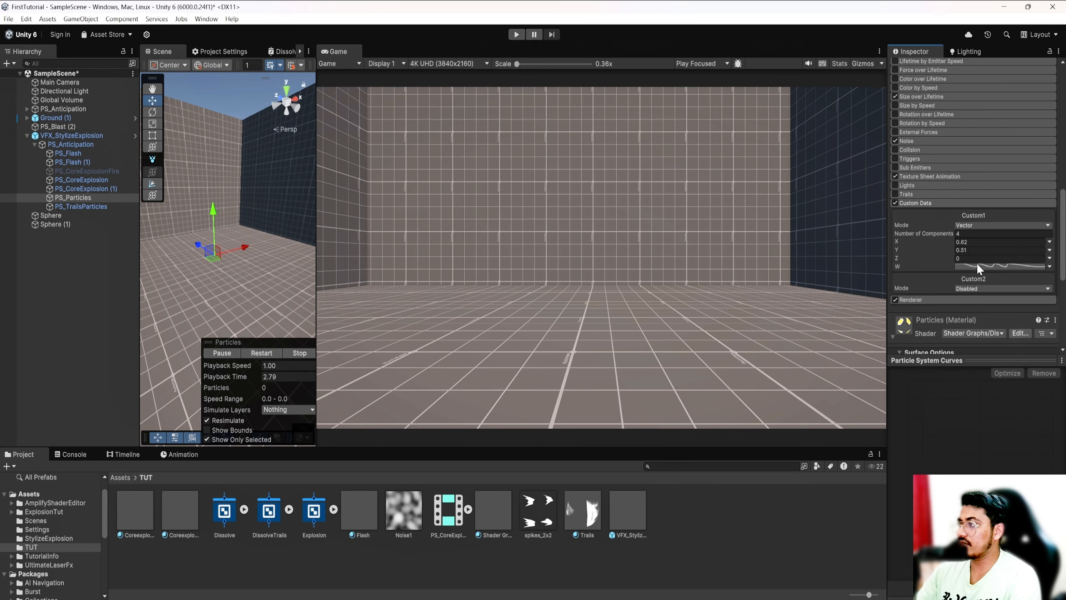
{"action": "left_click", "coordinate": [978, 266]}
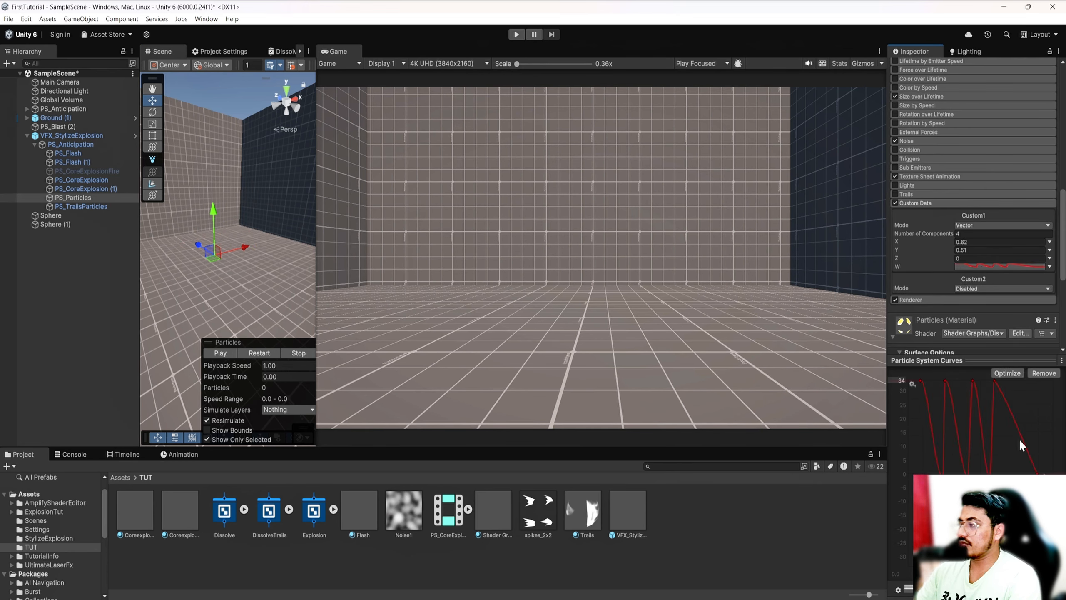
- Expand the Noise module of PS_Particles and replay the effect several times to observe the particle motion
{"action": "scroll", "coordinate": [930, 239], "scroll_direction": "up", "scroll_amount": 5}
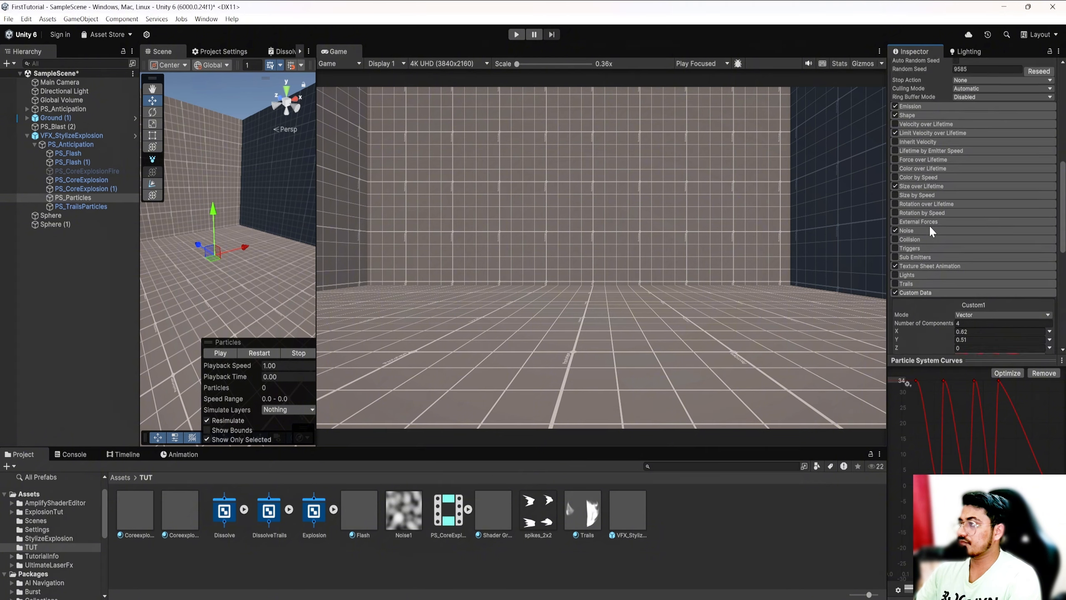
{"action": "left_click", "coordinate": [912, 259]}
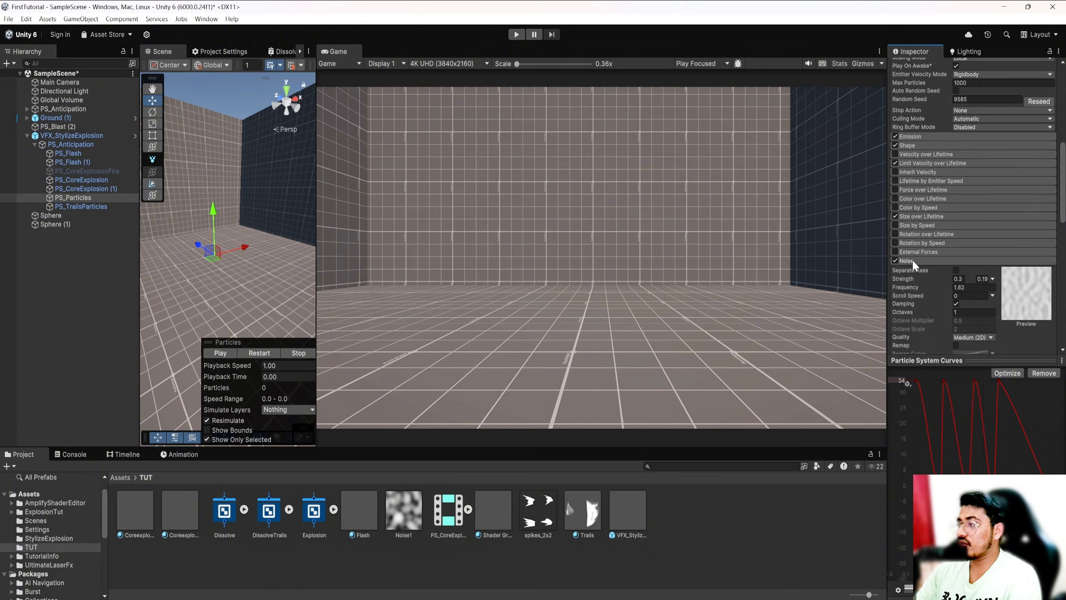
{"action": "left_click", "coordinate": [256, 353]}
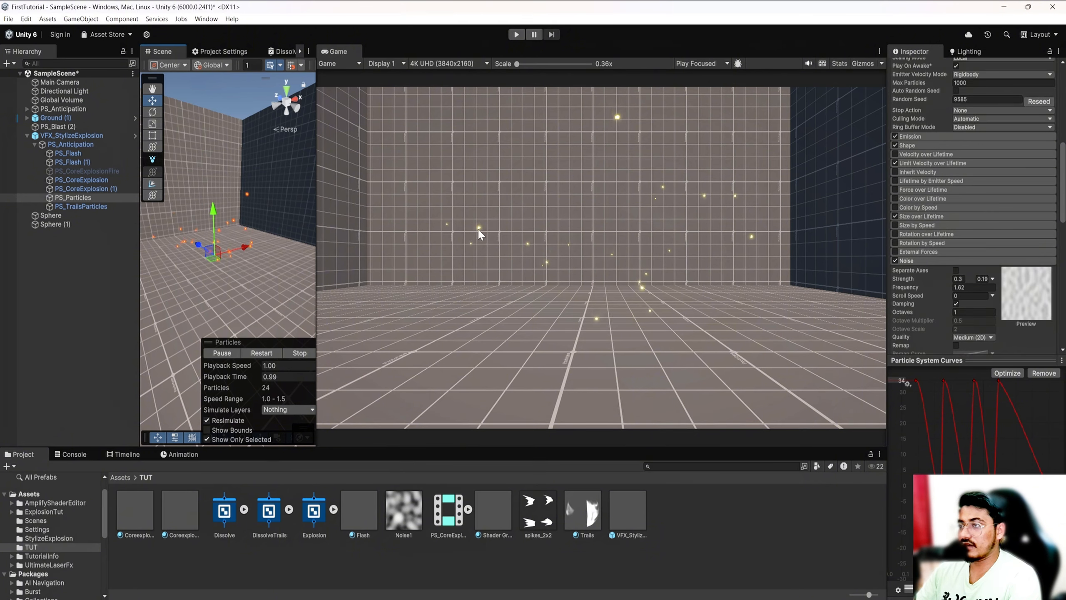
{"action": "left_click", "coordinate": [258, 354]}
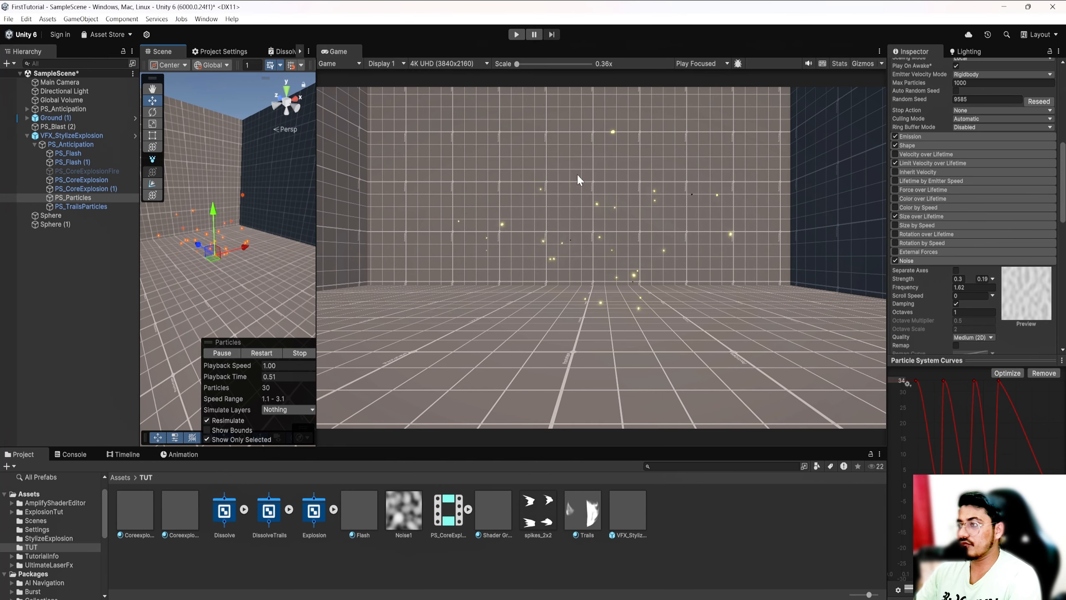
{"action": "left_click", "coordinate": [271, 353]}
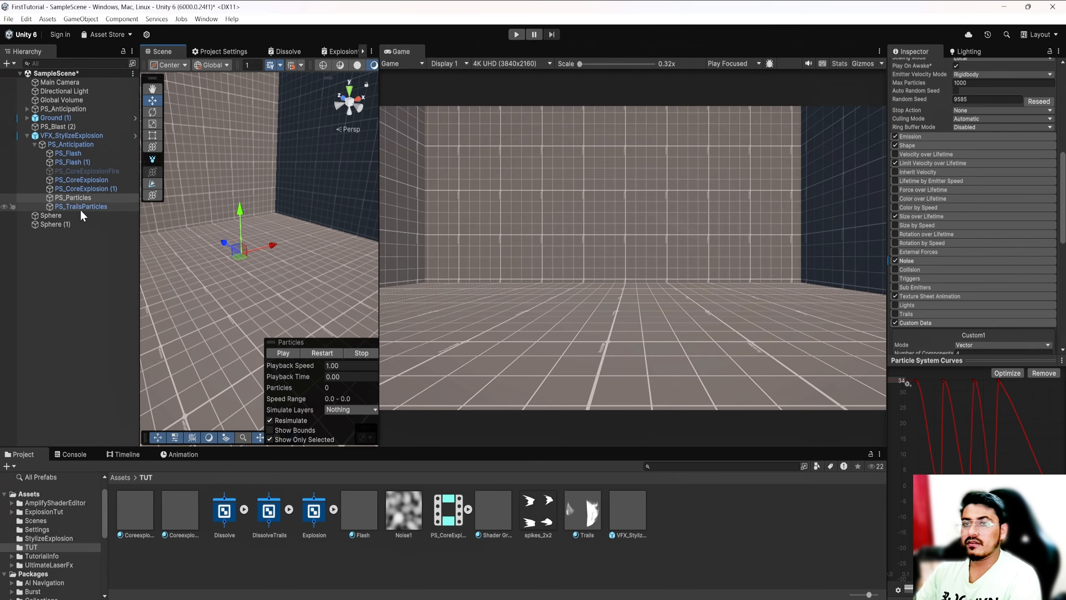
- Select PS_TrailsParticles and replay its effect several times
{"action": "left_click", "coordinate": [79, 207]}
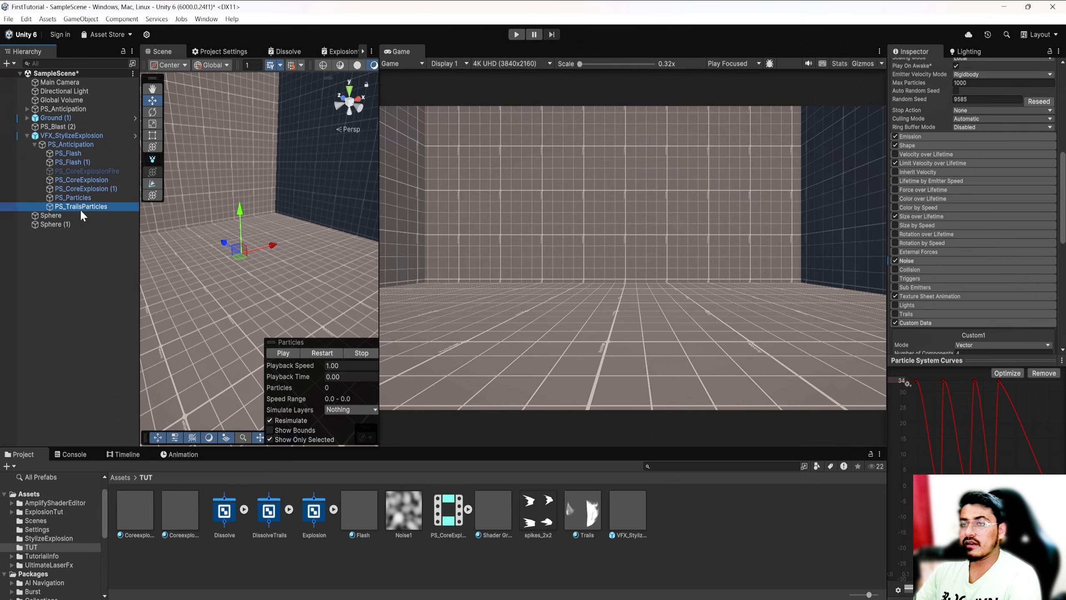
{"action": "left_click", "coordinate": [324, 353]}
{"action": "left_click", "coordinate": [323, 353]}
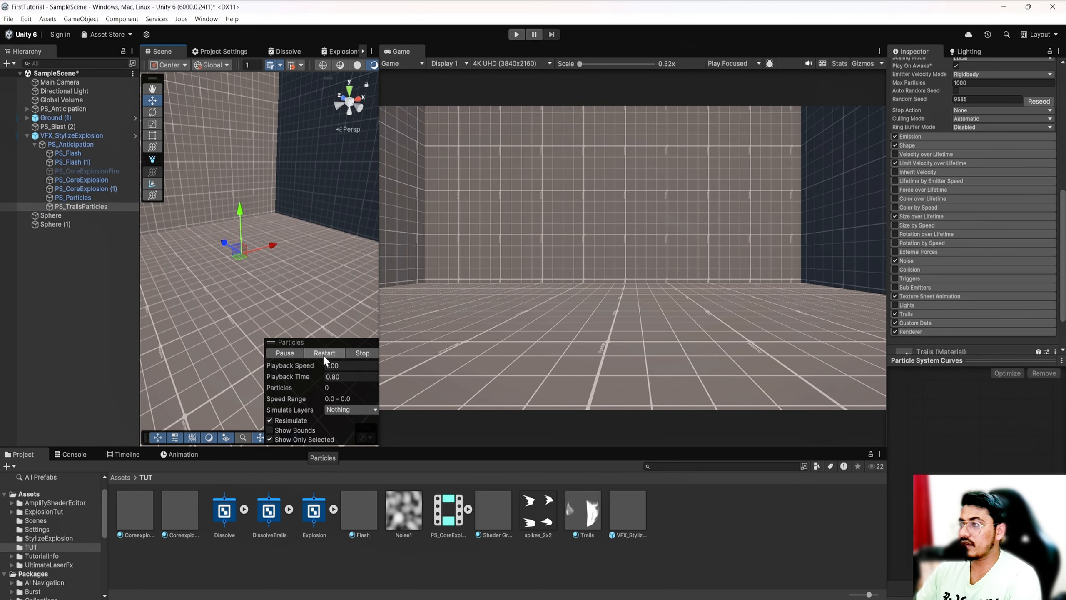
{"action": "left_click", "coordinate": [323, 353]}
- Review the enabled modules of PS_TrailsParticles and the surface inputs of its Trails material
{"action": "scroll", "coordinate": [974, 238], "scroll_direction": "down", "scroll_amount": 3}
{"action": "left_click", "coordinate": [894, 317]}
{"action": "scroll", "coordinate": [1023, 269], "scroll_direction": "down", "scroll_amount": 6}
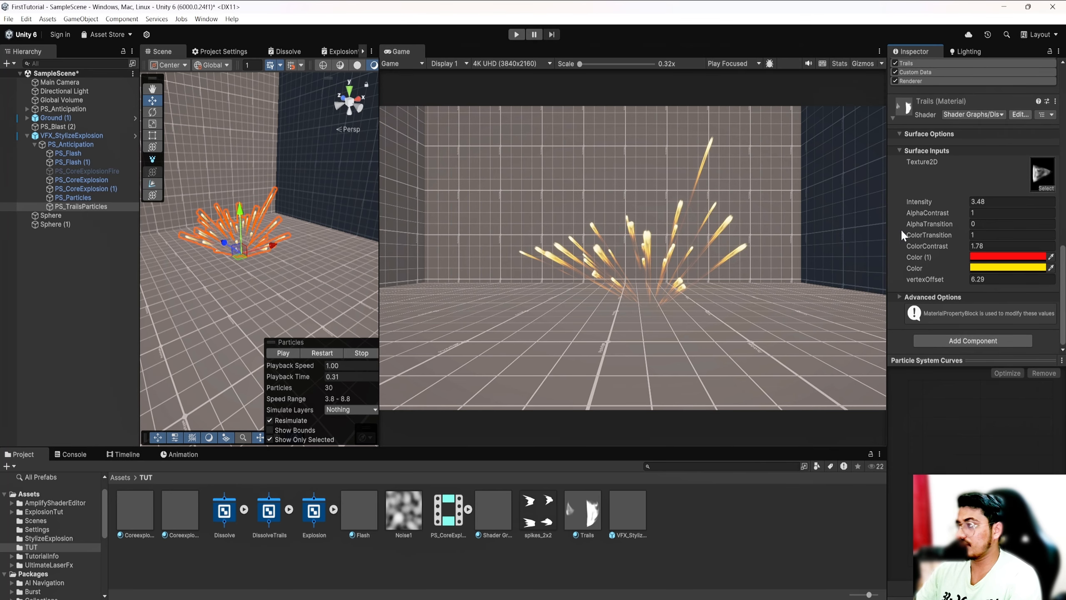
{"action": "scroll", "coordinate": [980, 272], "scroll_direction": "up", "scroll_amount": 3}
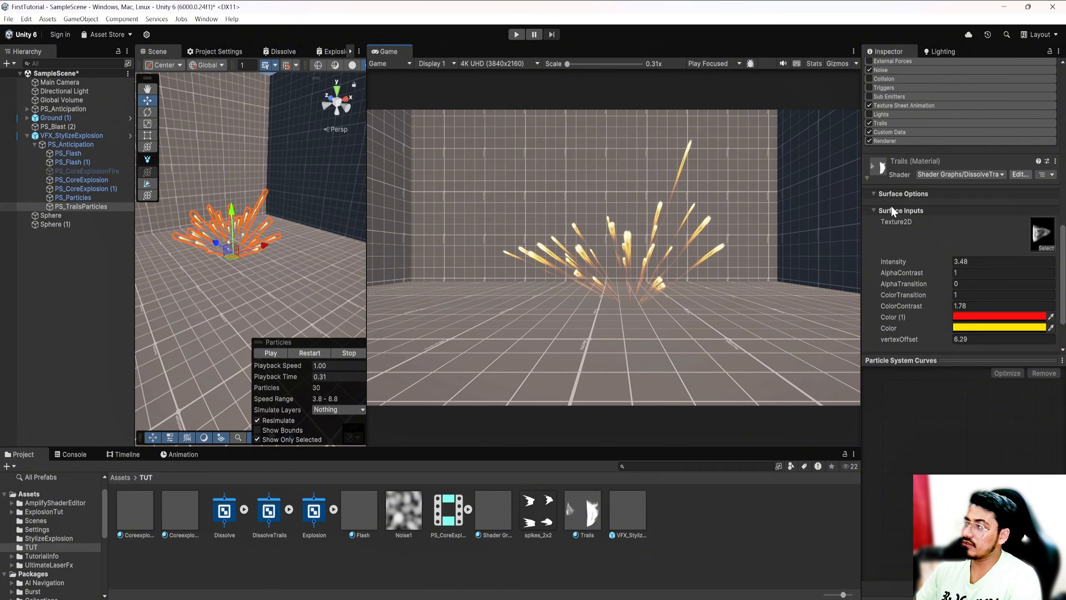
{"action": "scroll", "coordinate": [949, 264], "scroll_direction": "up", "scroll_amount": 2}
{"action": "scroll", "coordinate": [937, 265], "scroll_direction": "up", "scroll_amount": 4}
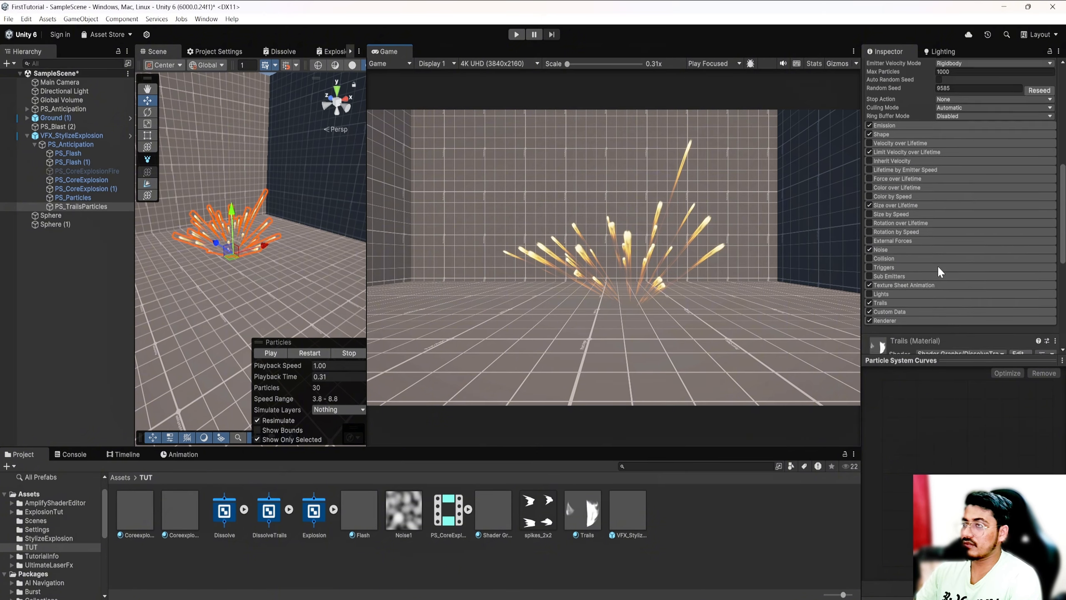
- Open the Dissolve shader graph and examine its Color Transition and Alpha Transition groups
{"action": "left_click", "coordinate": [289, 51]}
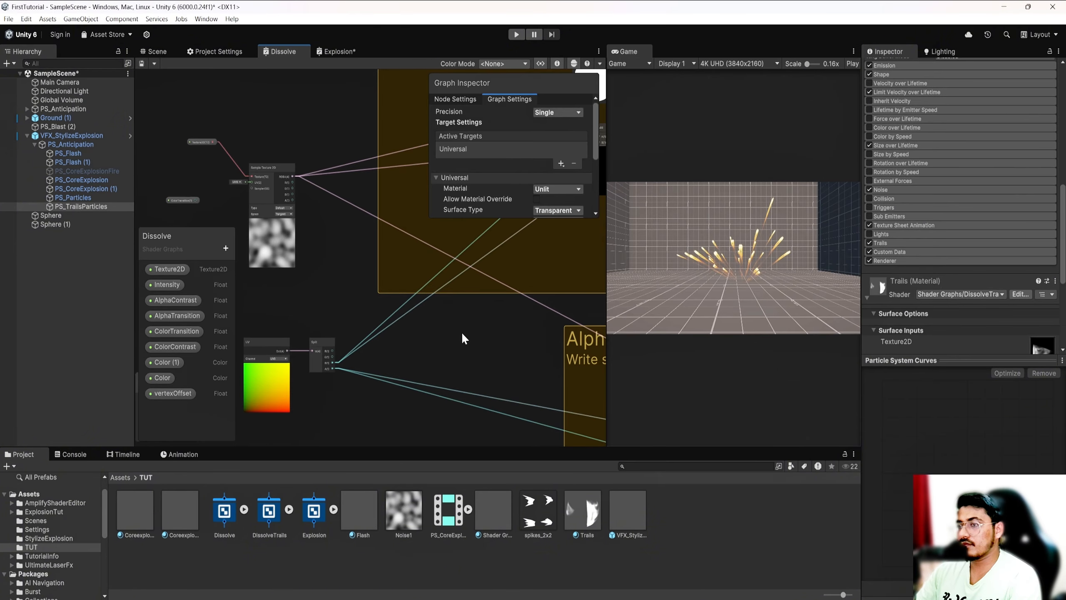
{"action": "middle_click_drag", "start_coordinate": [487, 329], "coordinate": [355, 344]}
{"action": "scroll", "coordinate": [409, 334], "scroll_direction": "down", "scroll_amount": 9}
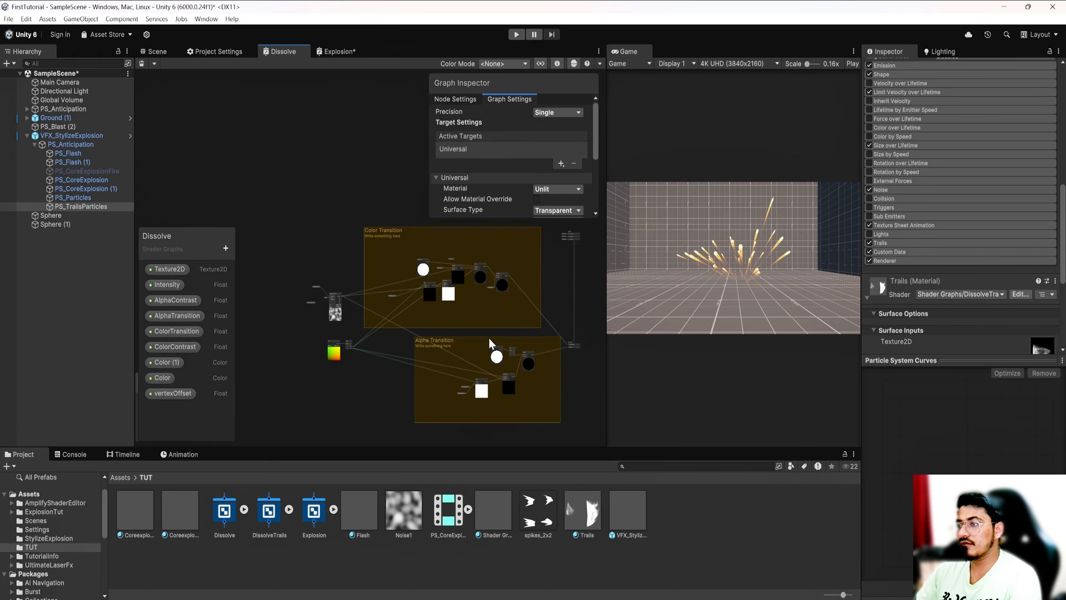
{"action": "middle_click_drag", "start_coordinate": [488, 337], "coordinate": [511, 230]}
{"action": "scroll", "coordinate": [377, 305], "scroll_direction": "up", "scroll_amount": 7}
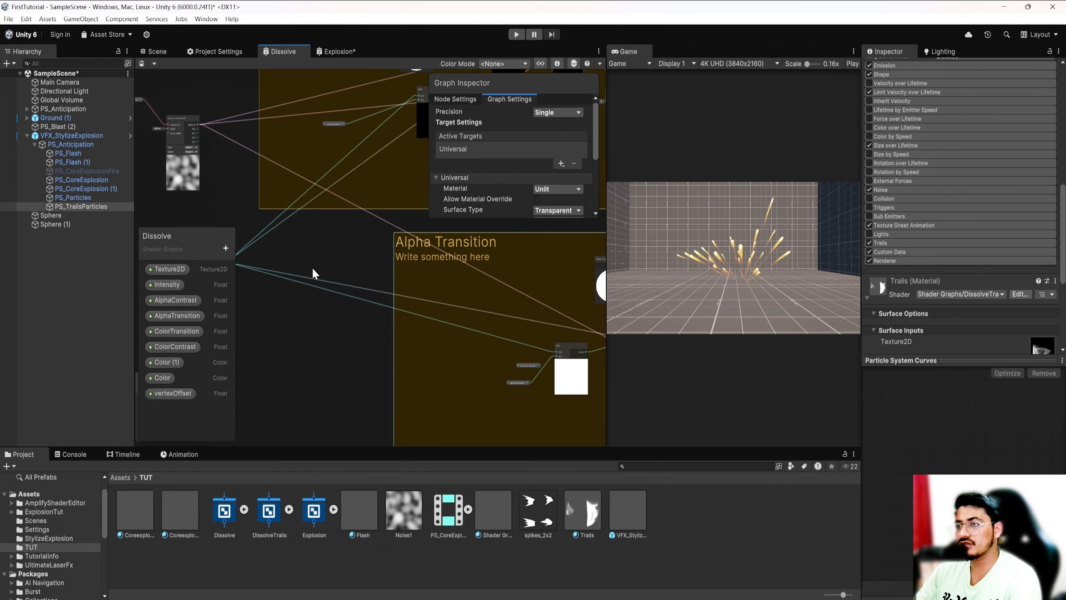
{"action": "middle_click_drag", "start_coordinate": [313, 272], "coordinate": [421, 335]}
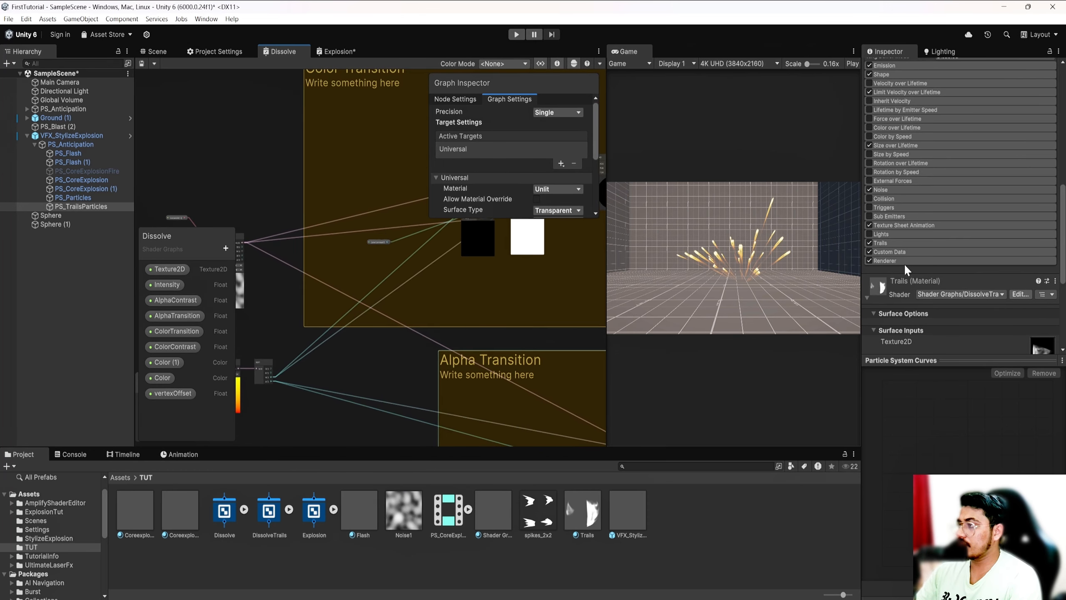
- Check the Custom Data values of PS_TrailsParticles, disable that module and replay the effect in the Scene view
{"action": "left_click", "coordinate": [913, 250]}
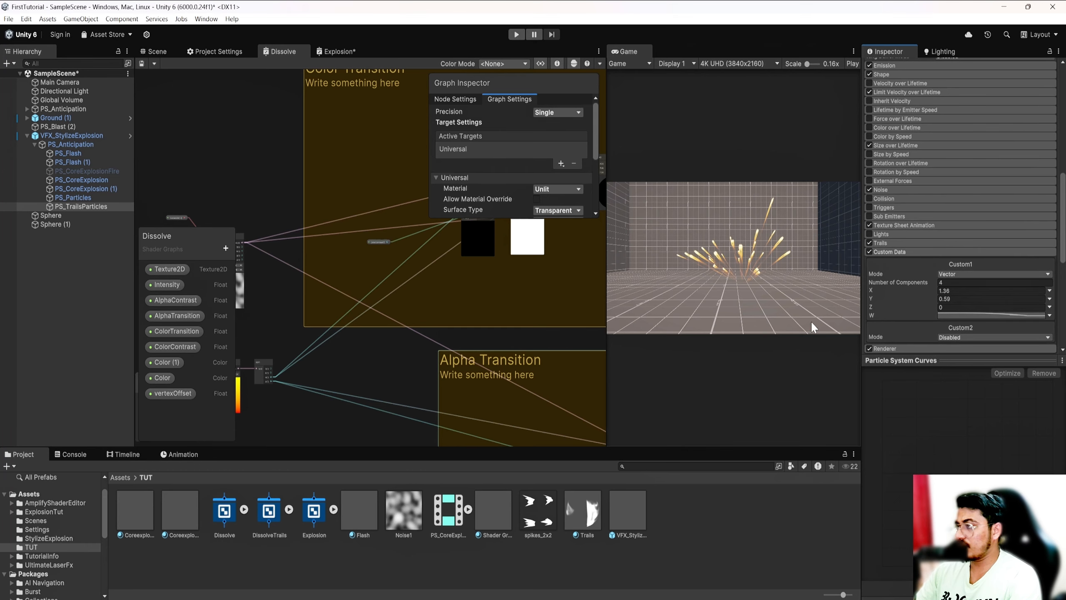
{"action": "left_click", "coordinate": [881, 251]}
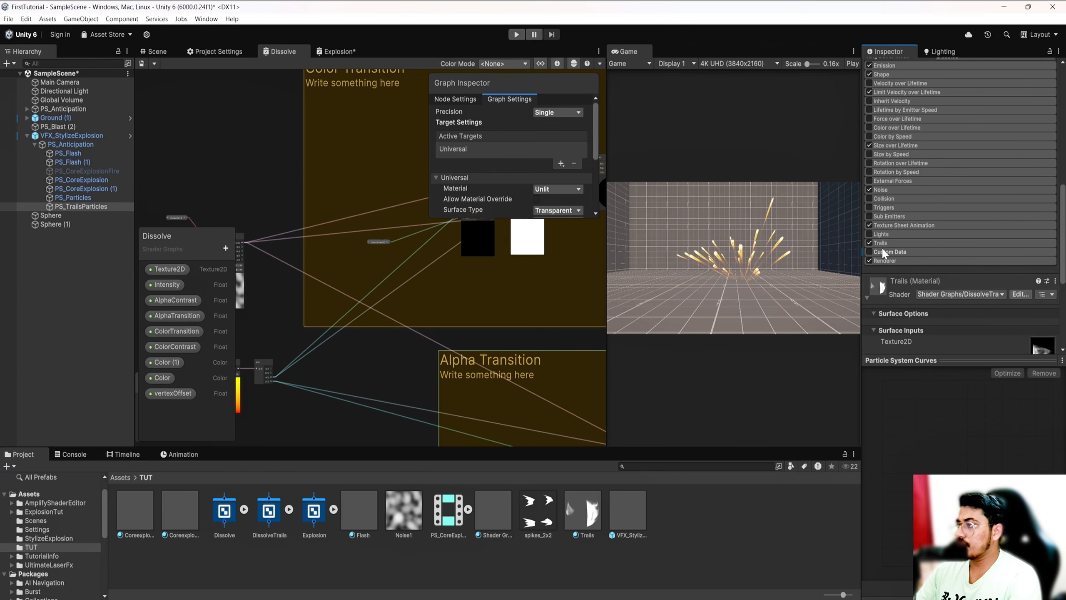
{"action": "left_click", "coordinate": [153, 51]}
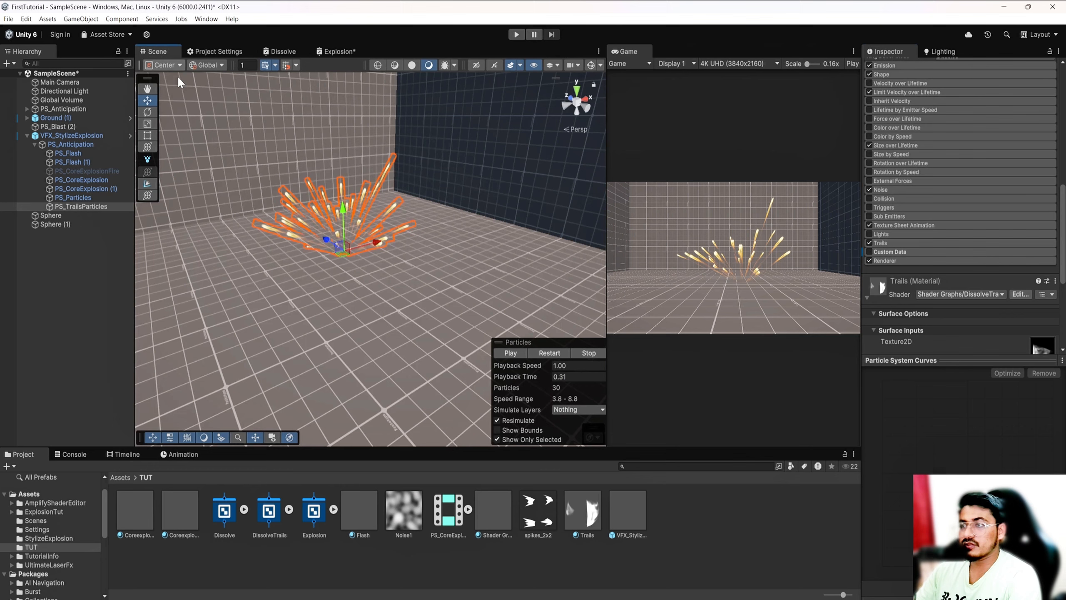
{"action": "left_click", "coordinate": [553, 353]}
- Expand the Trails module of PS_TrailsParticles and review its lifetime, width and color settings
{"action": "scroll", "coordinate": [992, 245], "scroll_direction": "up", "scroll_amount": 4}
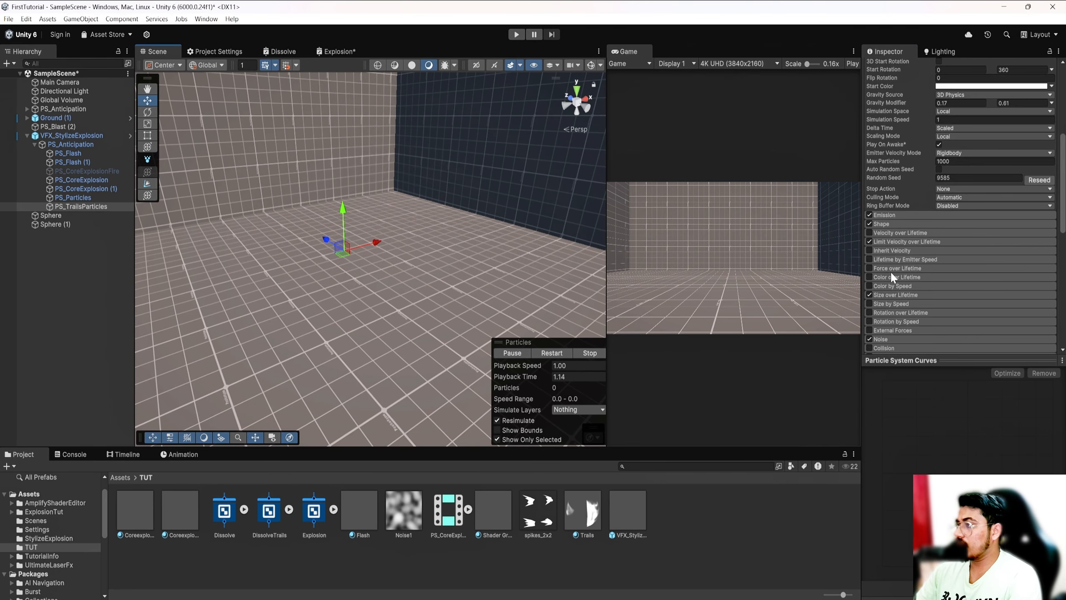
{"action": "scroll", "coordinate": [900, 272], "scroll_direction": "down", "scroll_amount": 3}
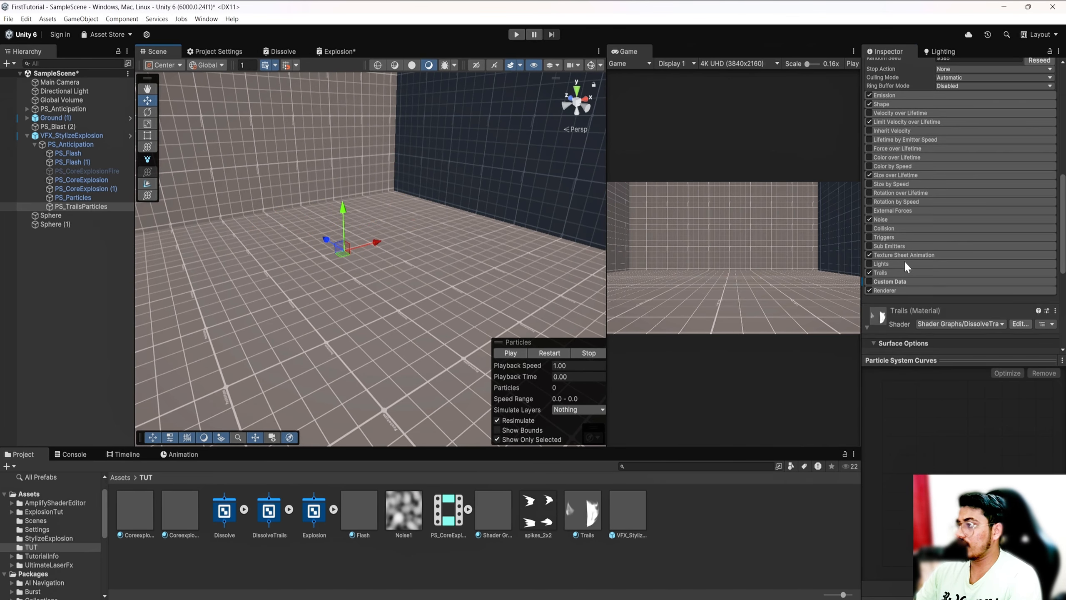
{"action": "left_click", "coordinate": [904, 260]}
{"action": "scroll", "coordinate": [944, 244], "scroll_direction": "down", "scroll_amount": 2}
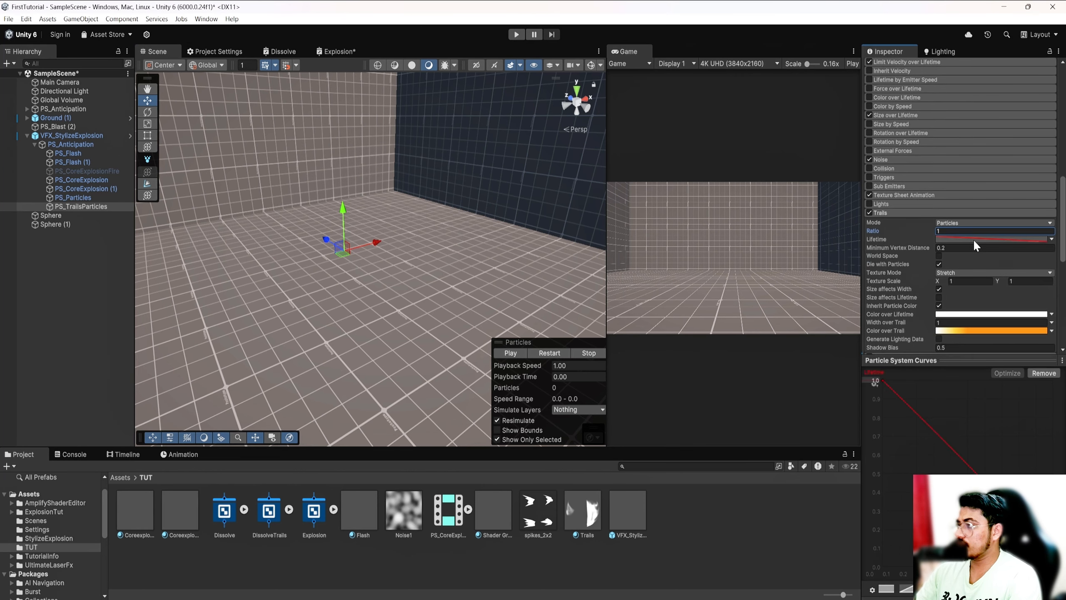
{"action": "scroll", "coordinate": [940, 293], "scroll_direction": "down", "scroll_amount": 3}
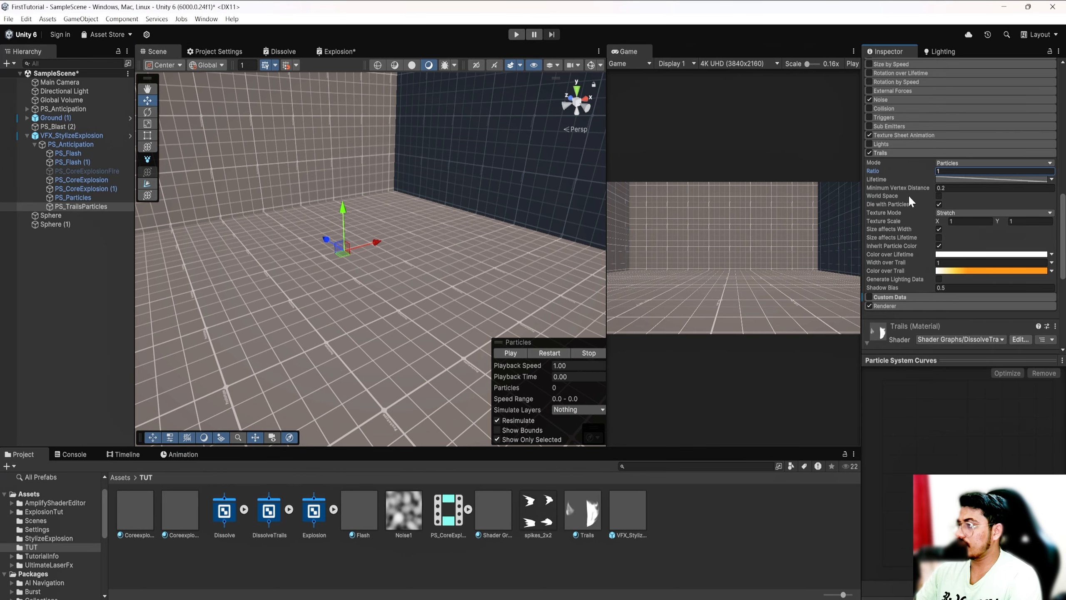
- Expand the Size over Lifetime module of PS_TrailsParticles and replay the trails effect
{"action": "scroll", "coordinate": [907, 201], "scroll_direction": "up", "scroll_amount": 7}
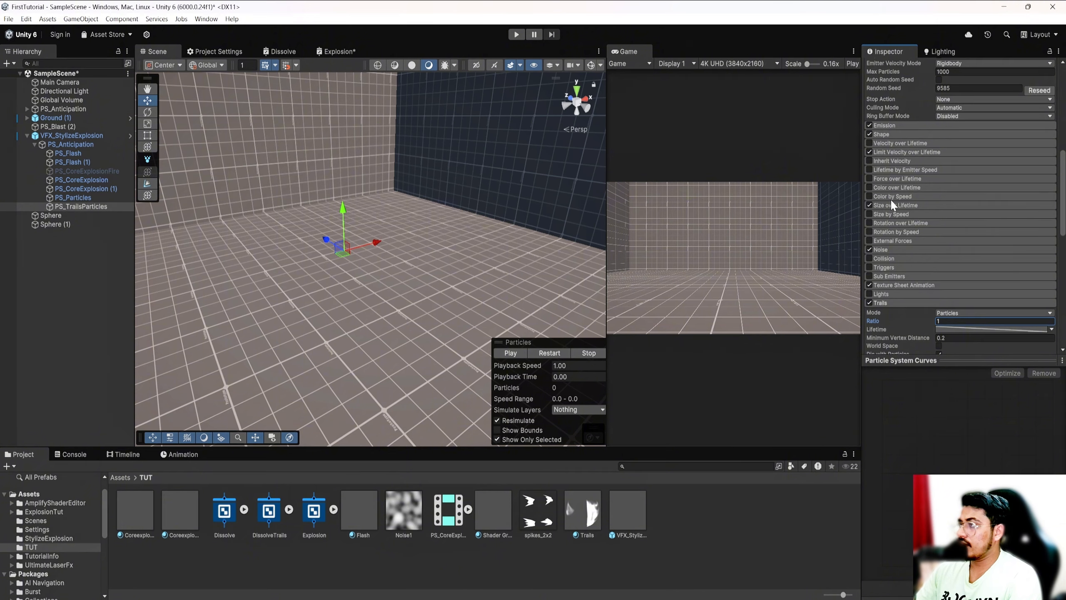
{"action": "left_click", "coordinate": [902, 204]}
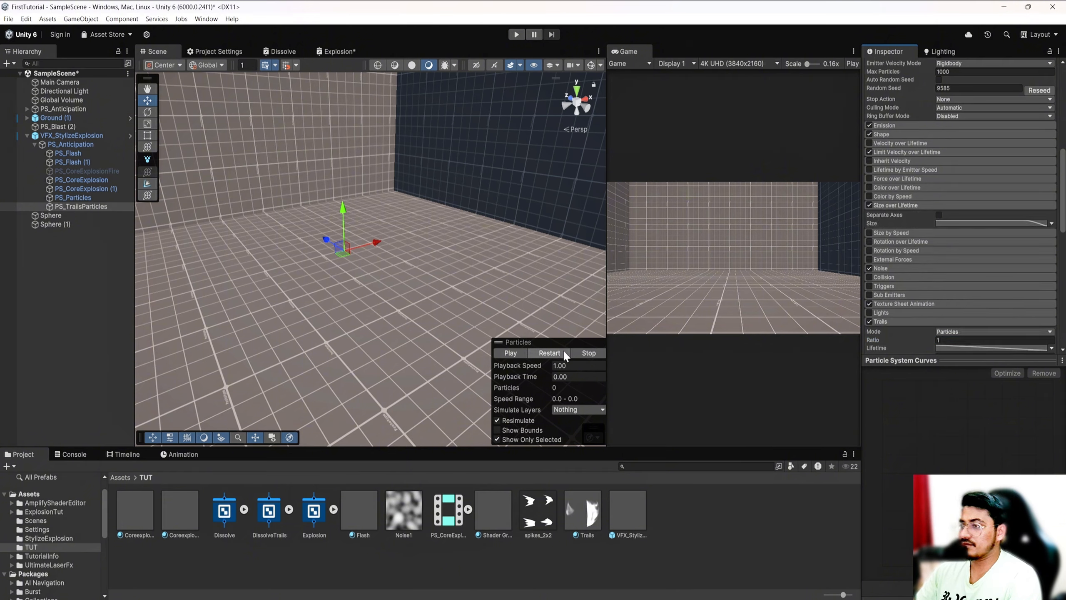
{"action": "left_click", "coordinate": [551, 353]}
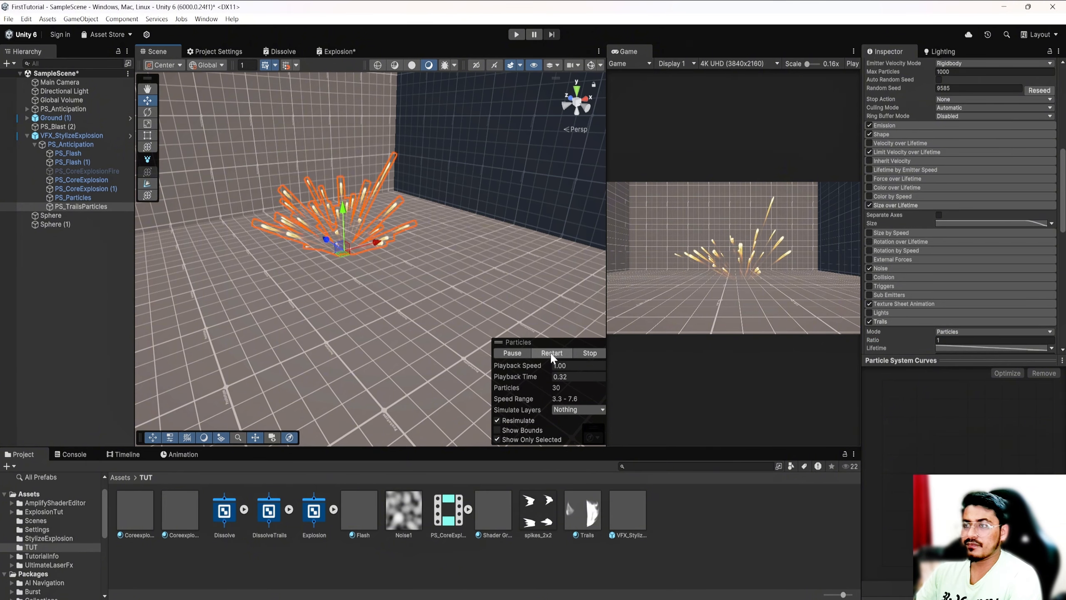
{"action": "left_click", "coordinate": [551, 353]}
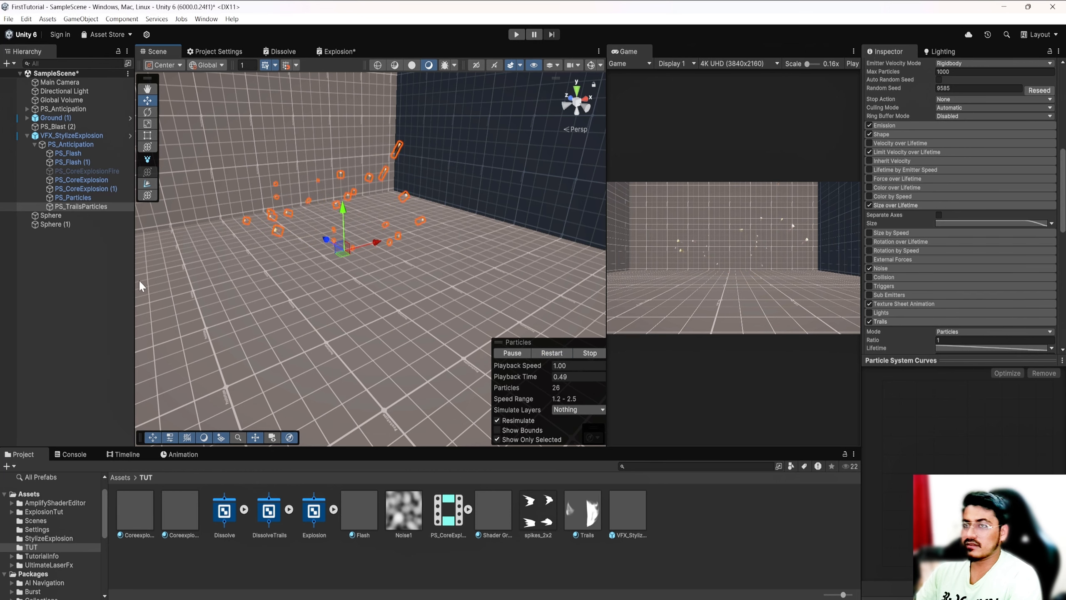
- Turn off Show Only Selected and replay the whole explosion with PS_Anticipation, and again with PS_CoreExplosion selected
{"action": "left_click", "coordinate": [63, 143]}
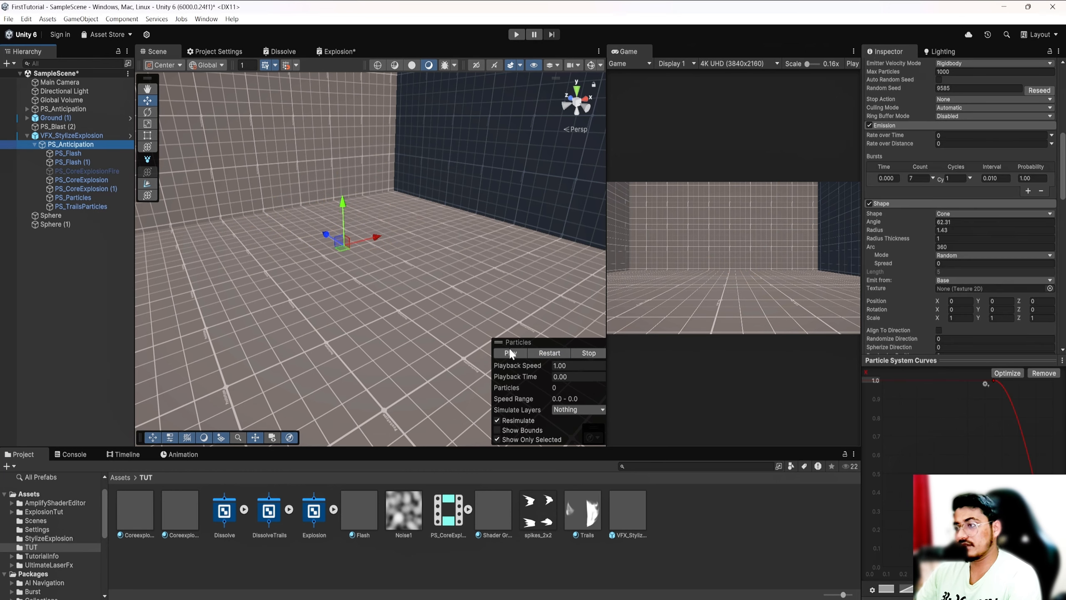
{"action": "left_click", "coordinate": [546, 354]}
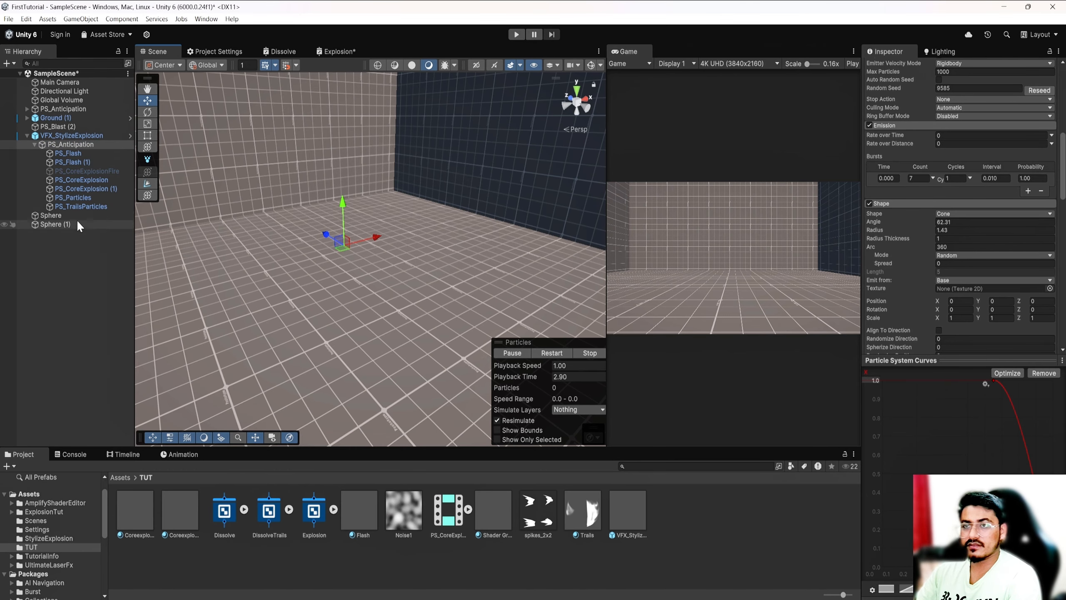
{"action": "left_click", "coordinate": [90, 181]}
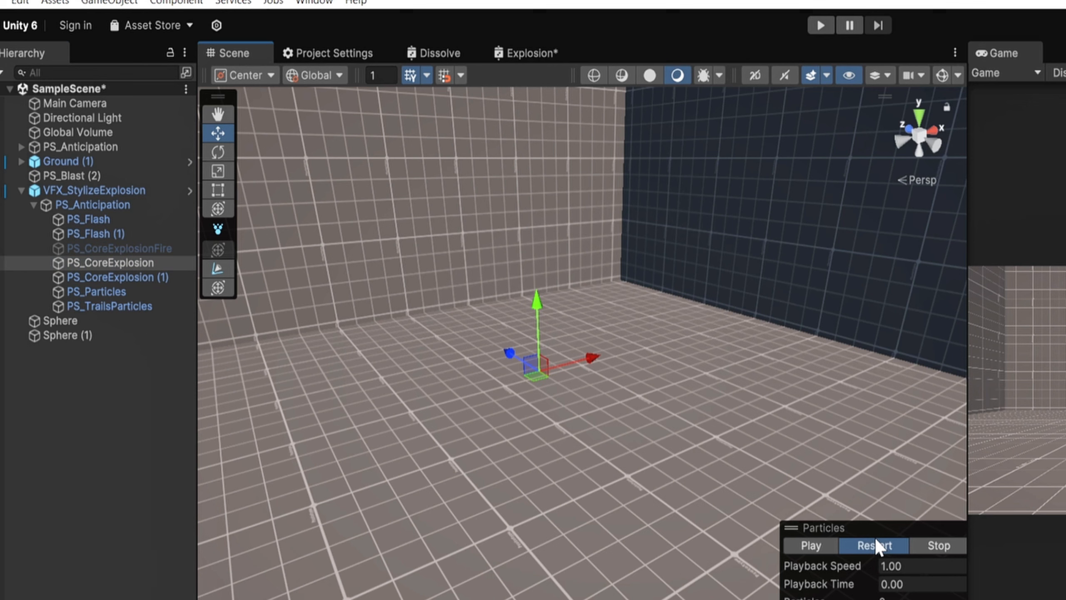
{"action": "left_click", "coordinate": [549, 353]}
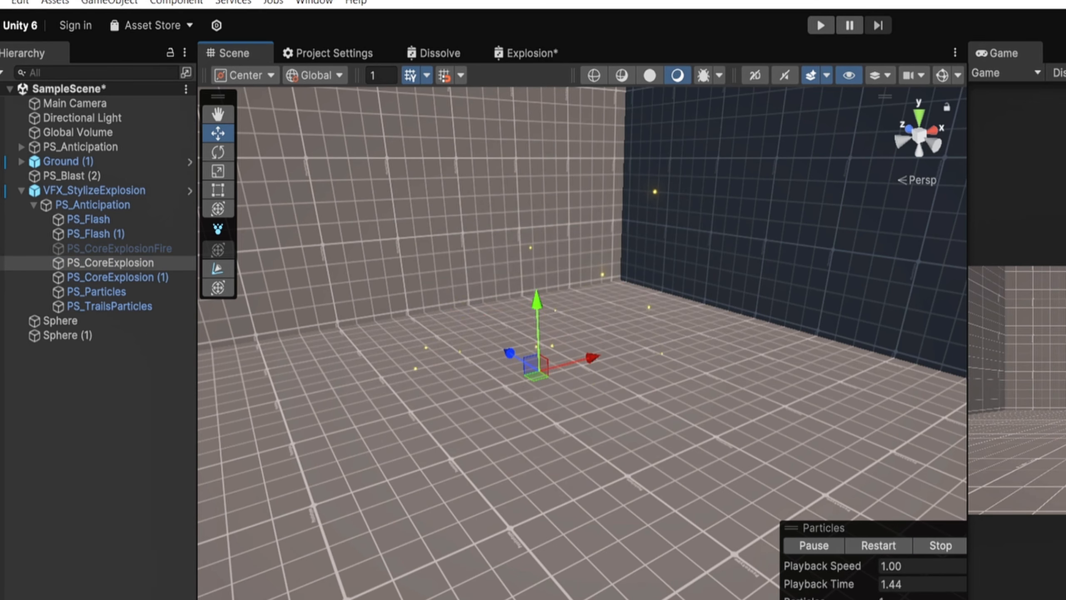